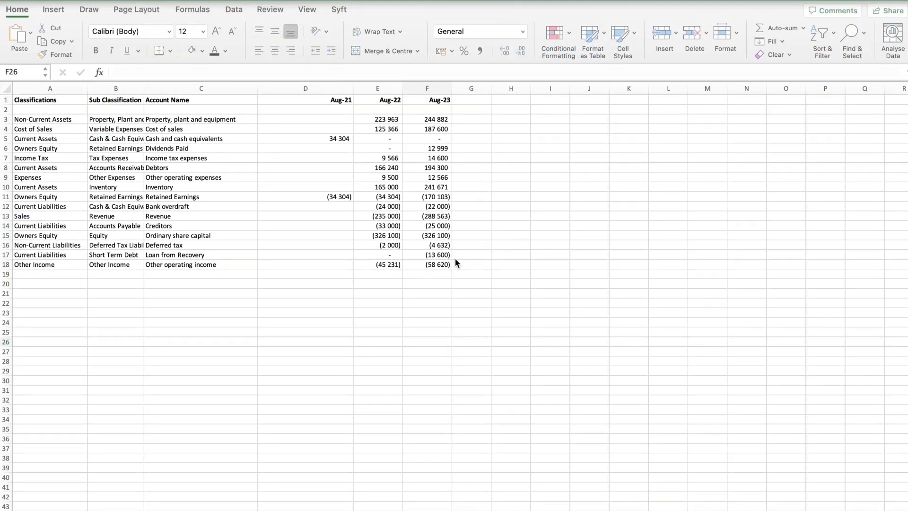
Step: Bring the workbook into focus and open the Syft Analytics account pane
click(337, 9)
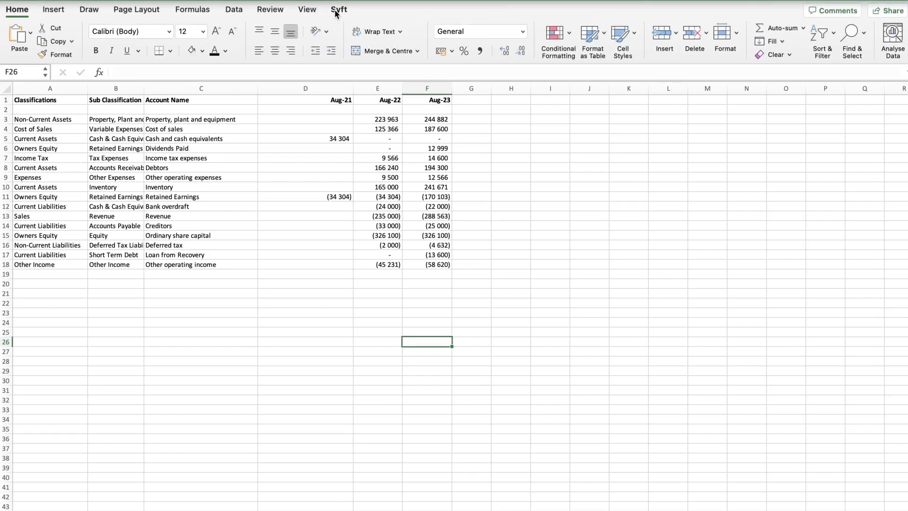
click(338, 10)
click(18, 35)
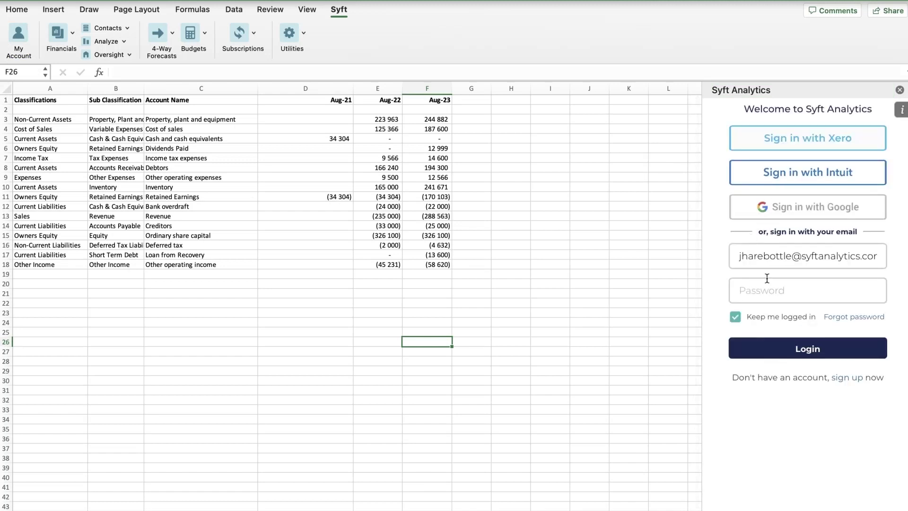
Step: Log in with the account email and password, then enter the authentication code
click(762, 253)
click(776, 292)
key(Return)
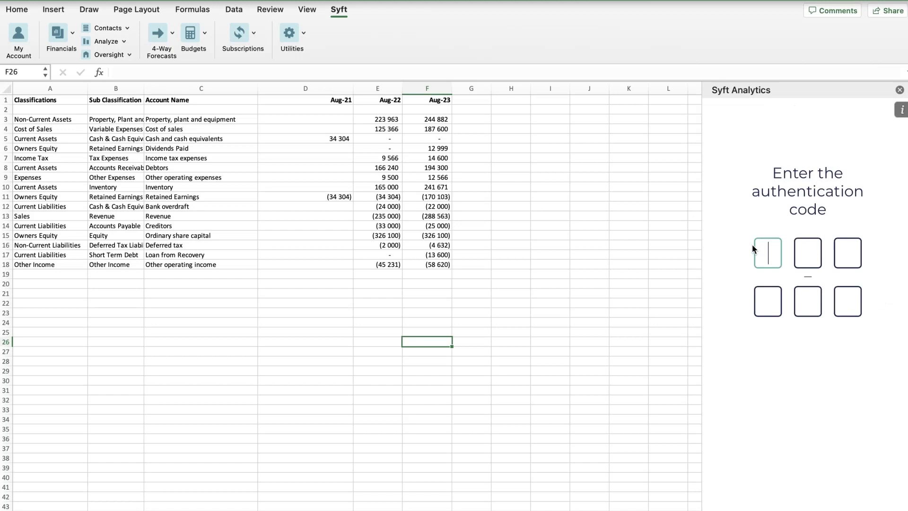
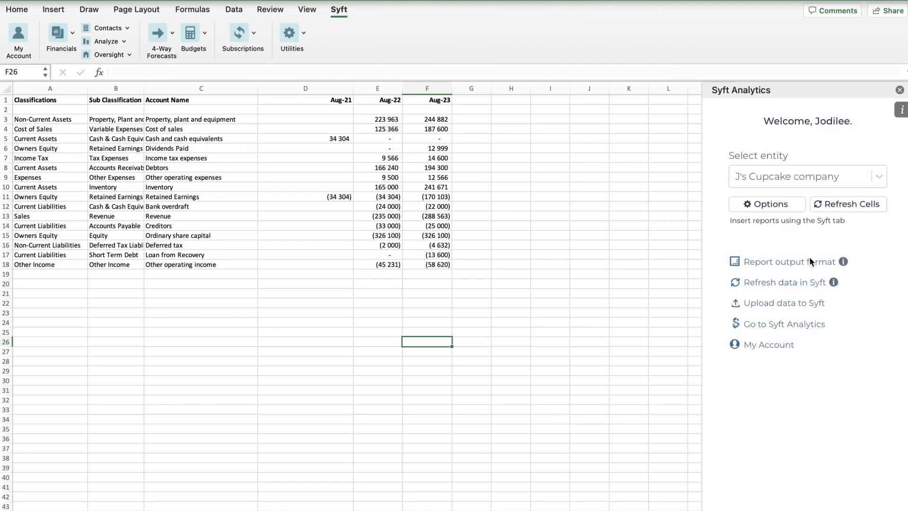
Step: Filter the entity list for 'shor' and select Shorts Video Example
click(786, 177)
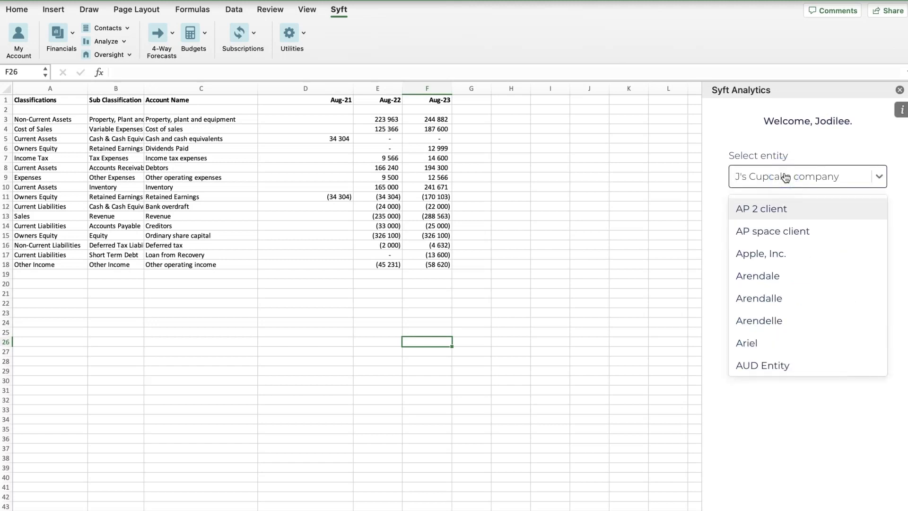
text(shor)
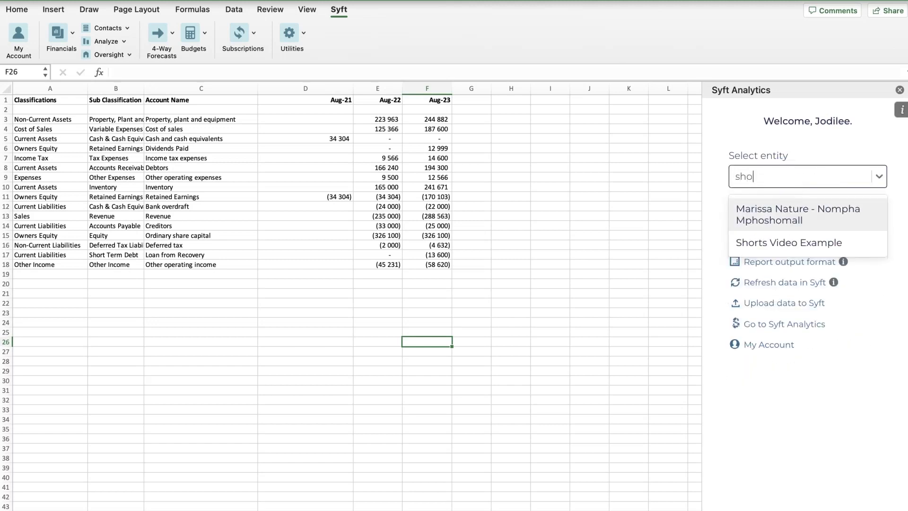
click(800, 212)
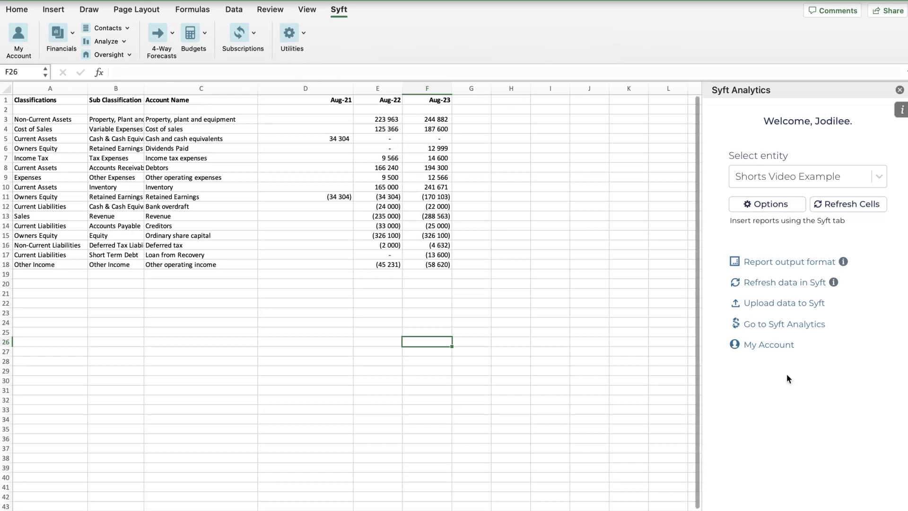
Step: Start a Trial Balance upload for Shorts Video Example from the Your Data sheet
click(793, 304)
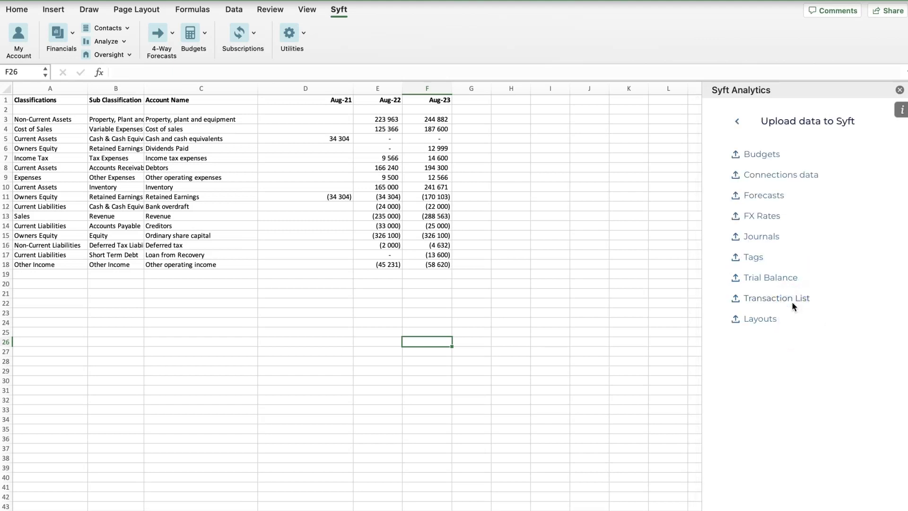
click(765, 278)
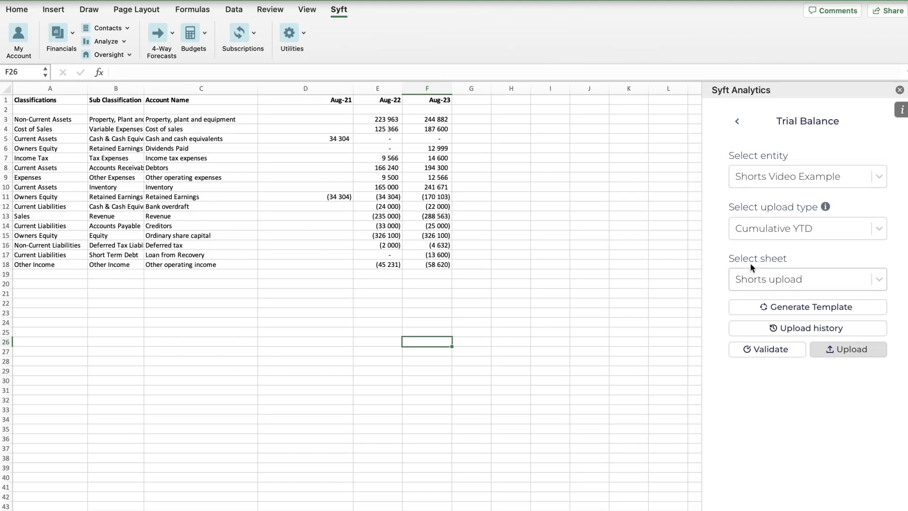
click(762, 186)
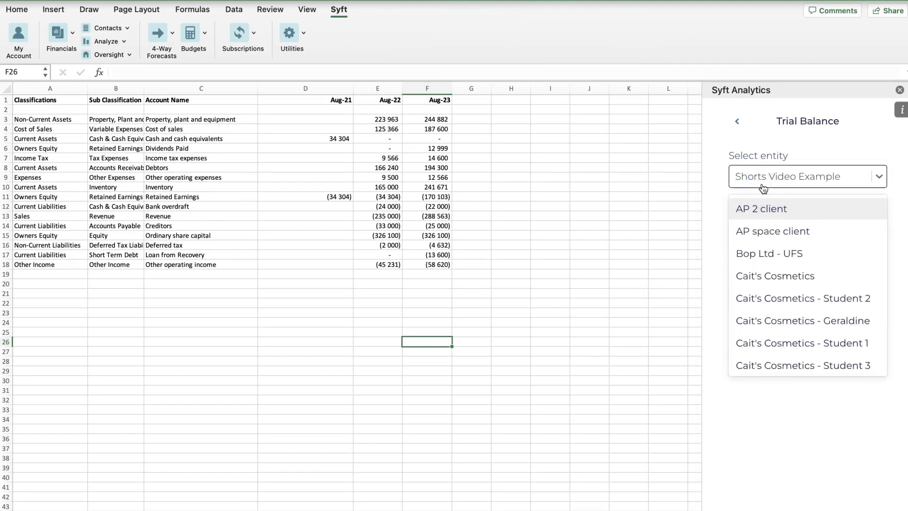
click(756, 156)
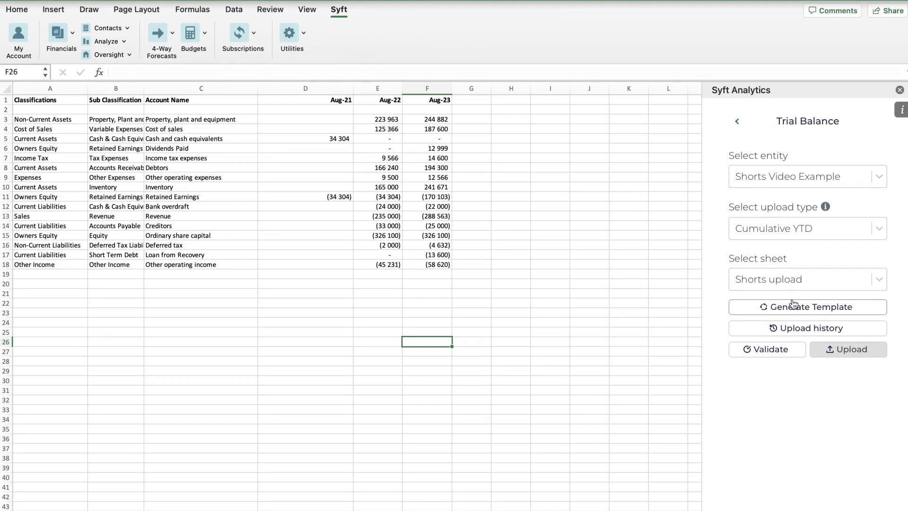
click(783, 281)
click(757, 315)
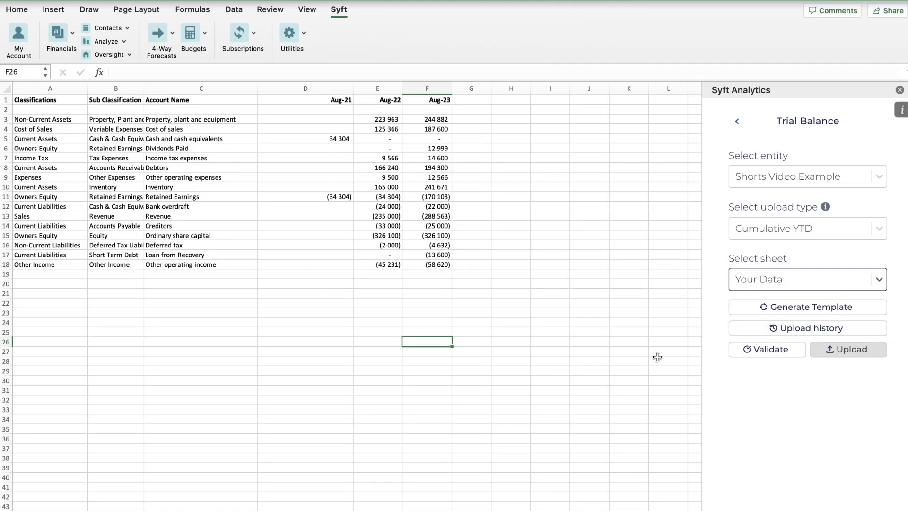
Step: Open Generate Template options, try Yearly, return to Monthly interval, and keep Single column data
click(780, 309)
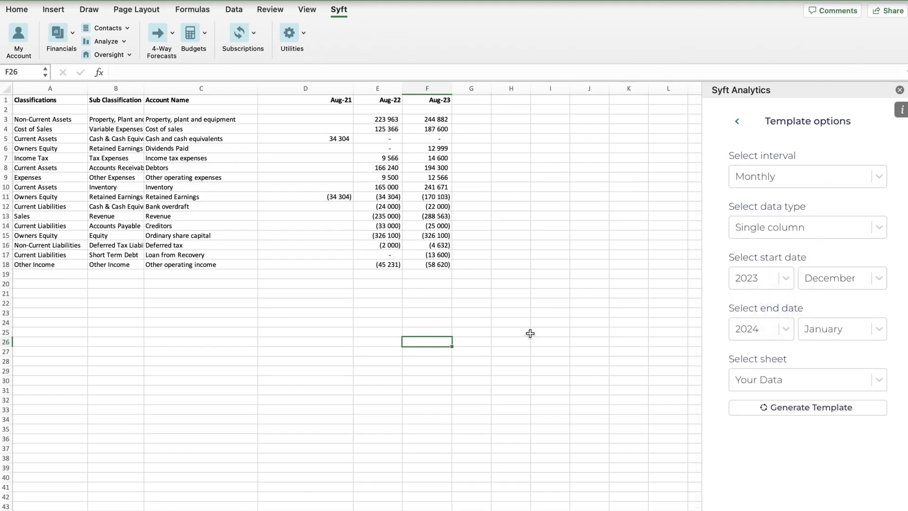
click(766, 178)
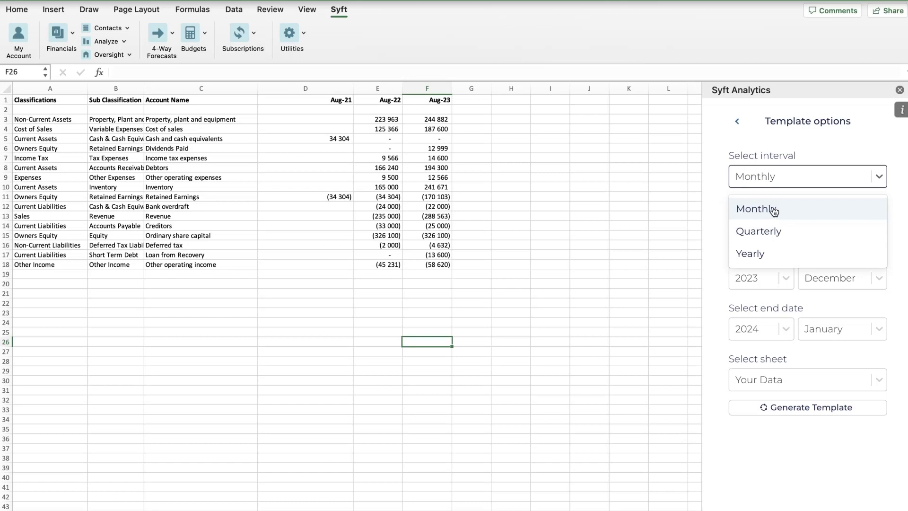
click(778, 253)
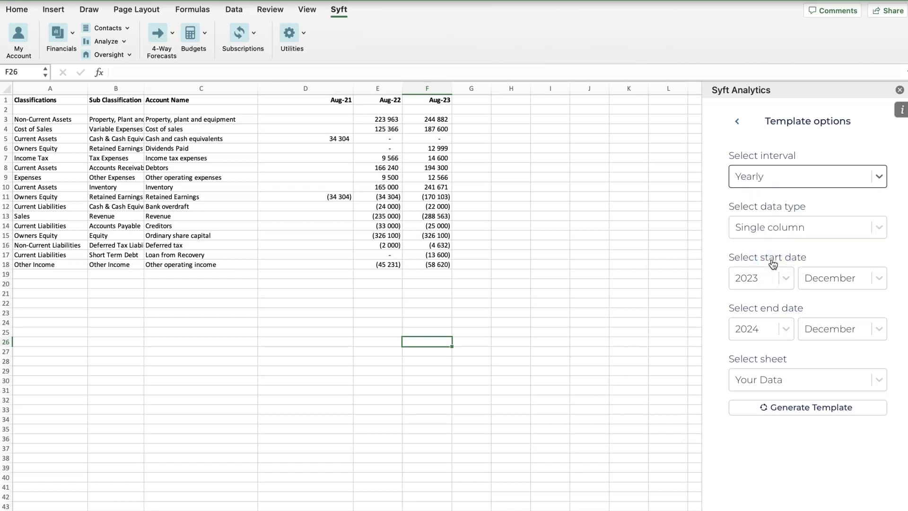
click(786, 176)
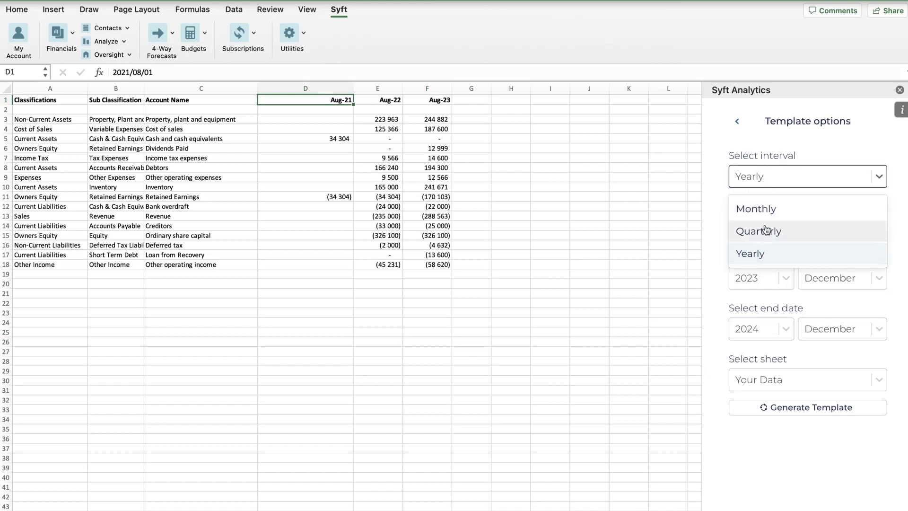
click(766, 211)
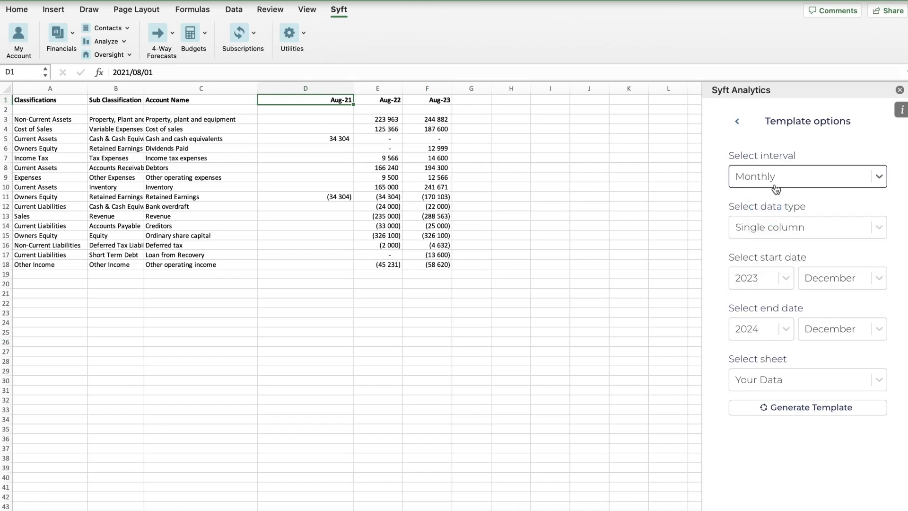
click(776, 186)
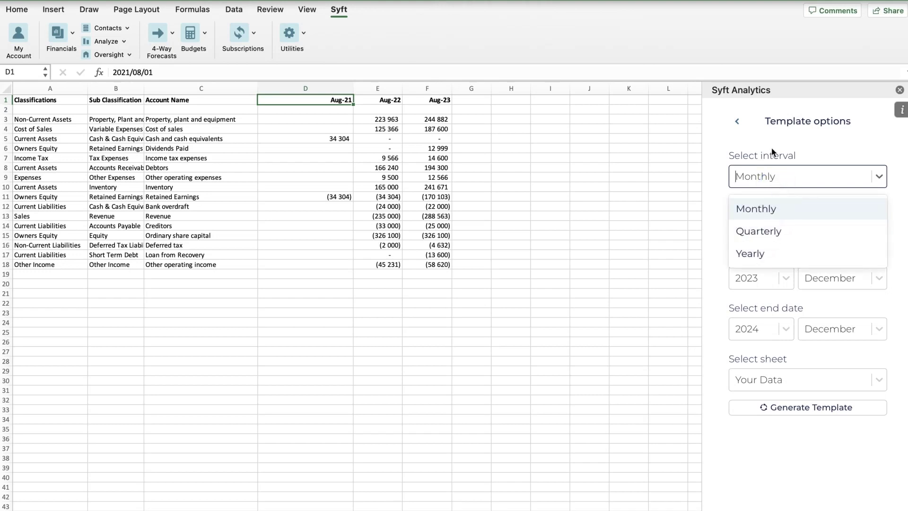
click(773, 176)
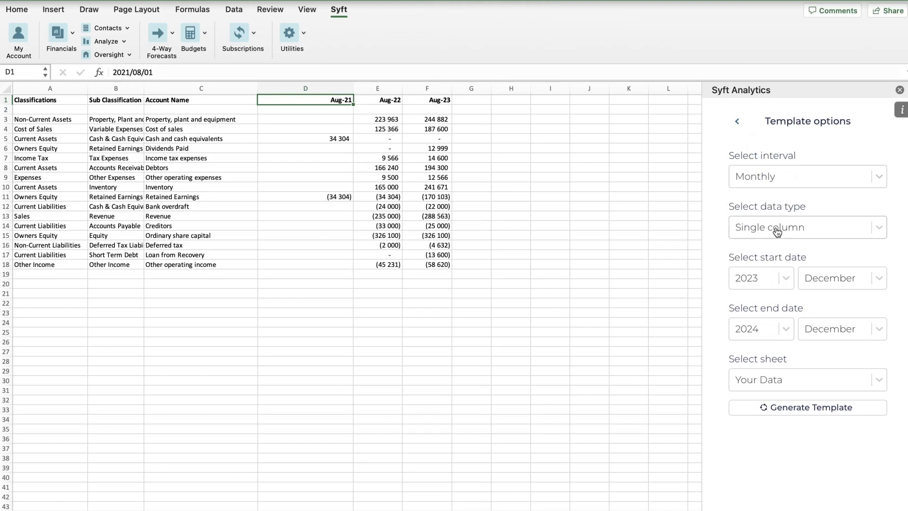
click(777, 232)
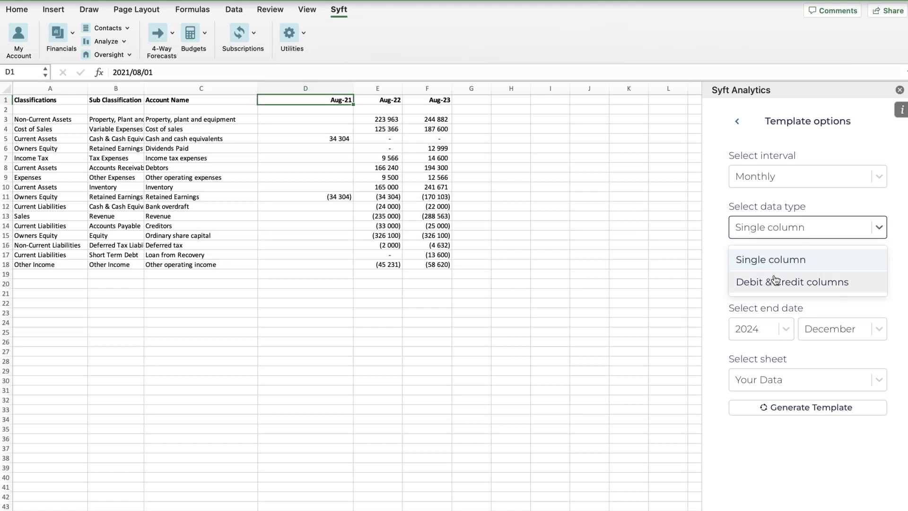
click(790, 205)
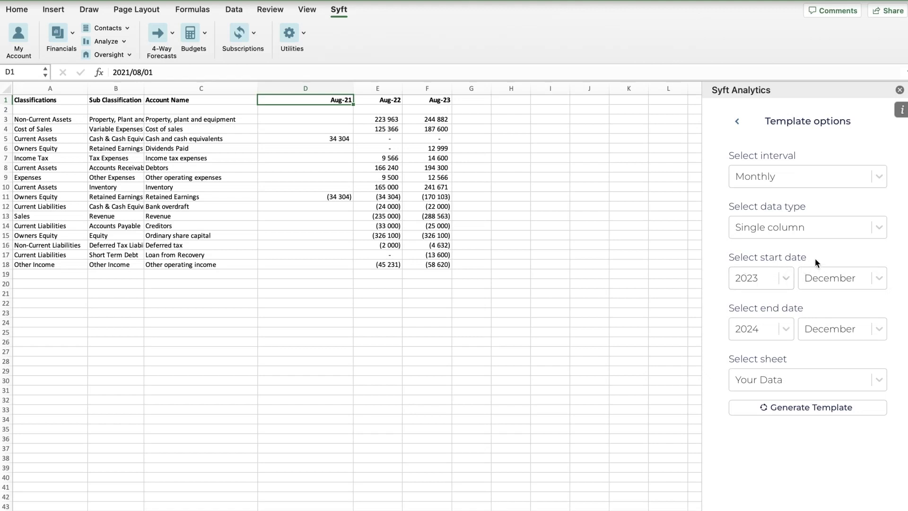
Step: Set the template period from January 2023 to March 2023 and generate it
click(787, 279)
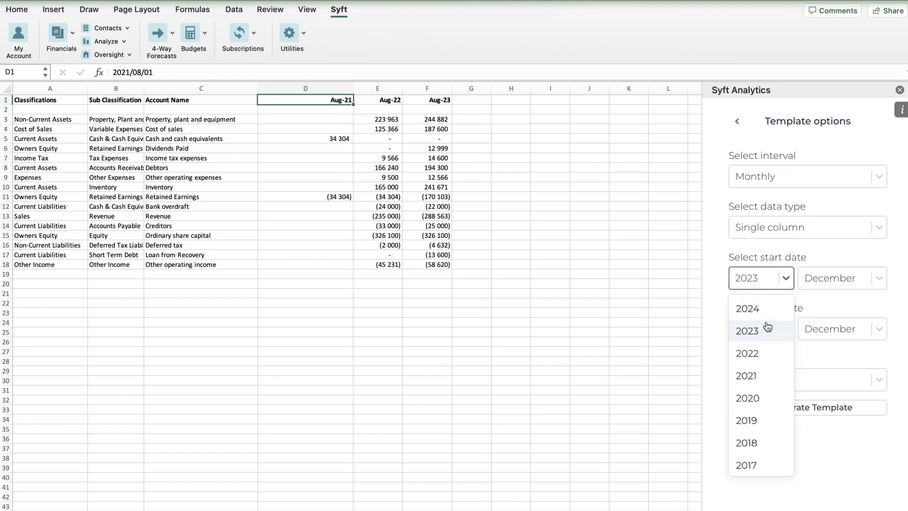
click(837, 278)
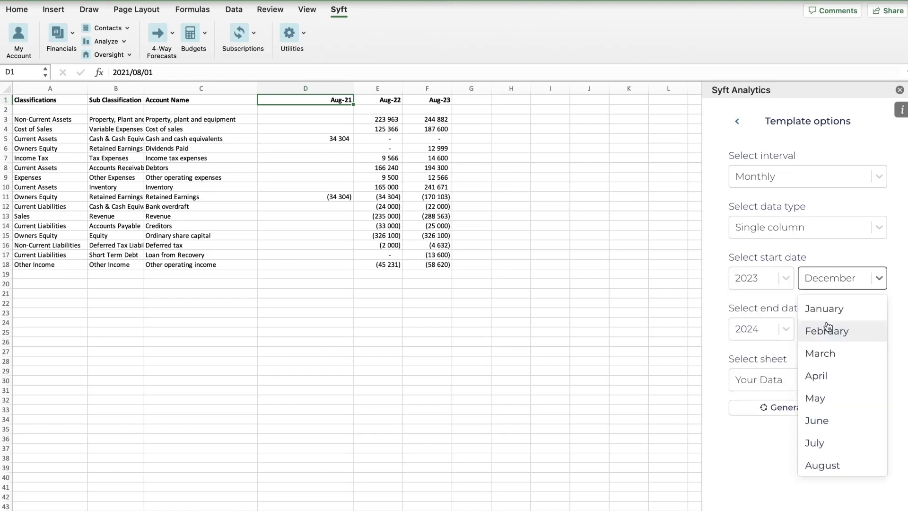
click(822, 307)
click(785, 279)
click(759, 331)
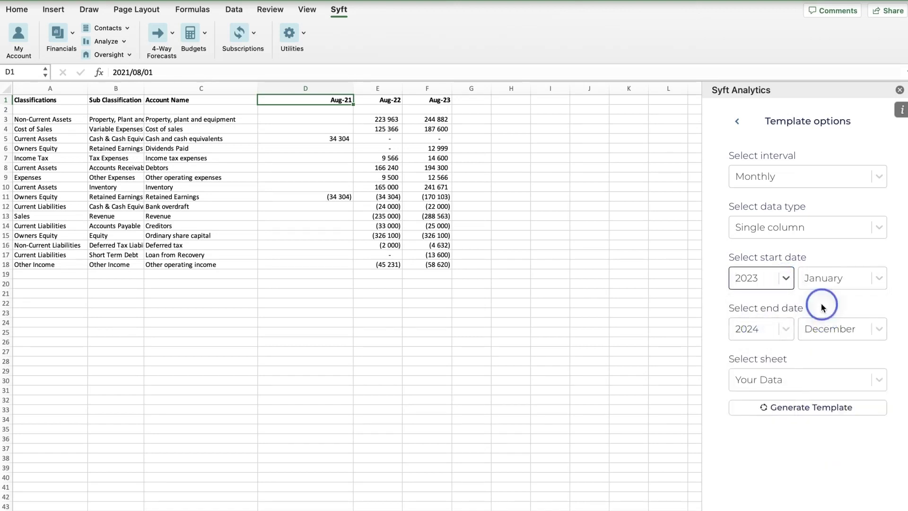
click(786, 329)
click(826, 329)
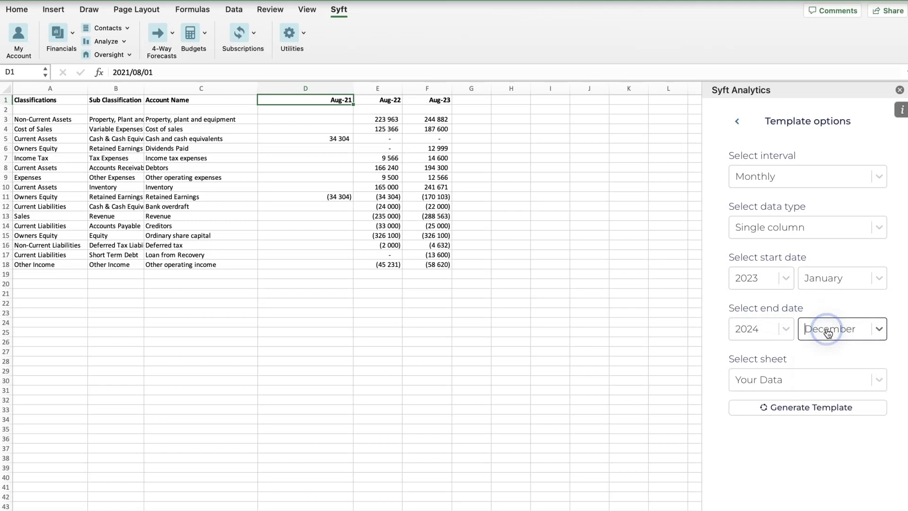
click(823, 328)
click(821, 401)
click(759, 329)
click(773, 381)
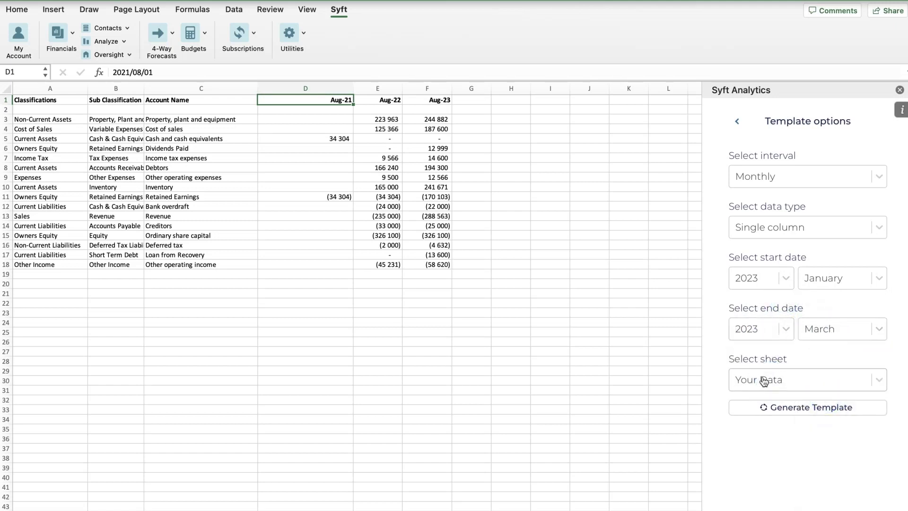
click(769, 406)
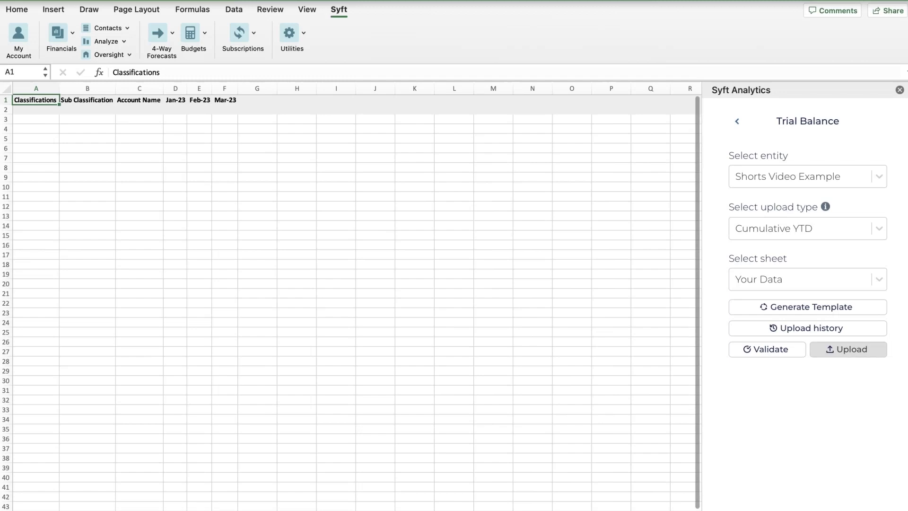
Step: Browse the Important information, example data, movements example and Classifications sheets, and view upload types
click(243, 510)
click(264, 510)
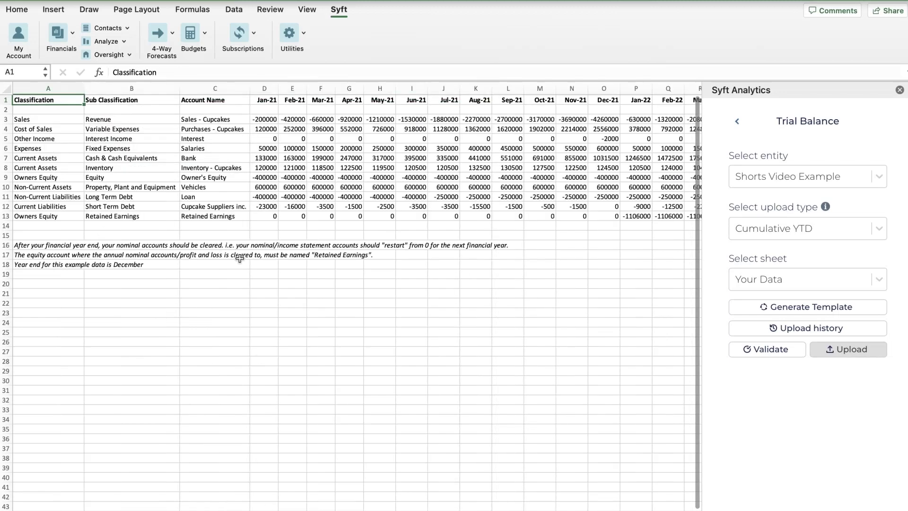
click(232, 151)
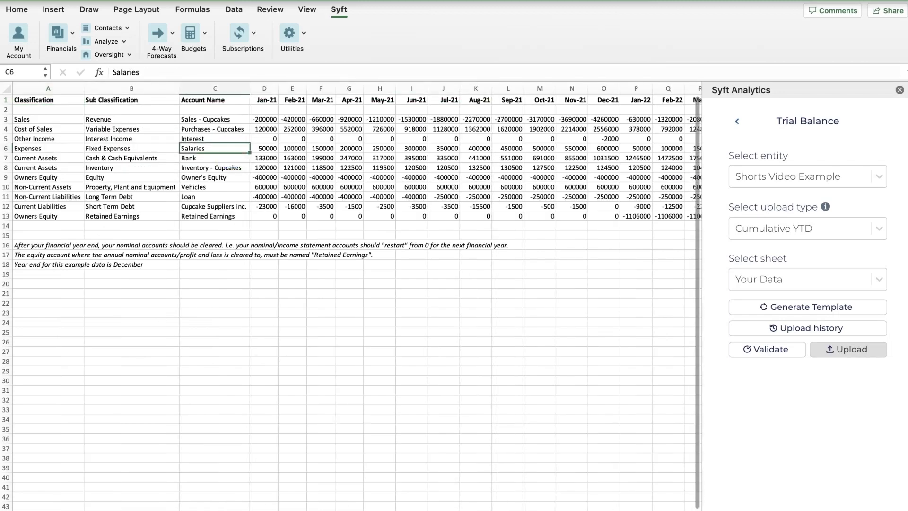
click(286, 509)
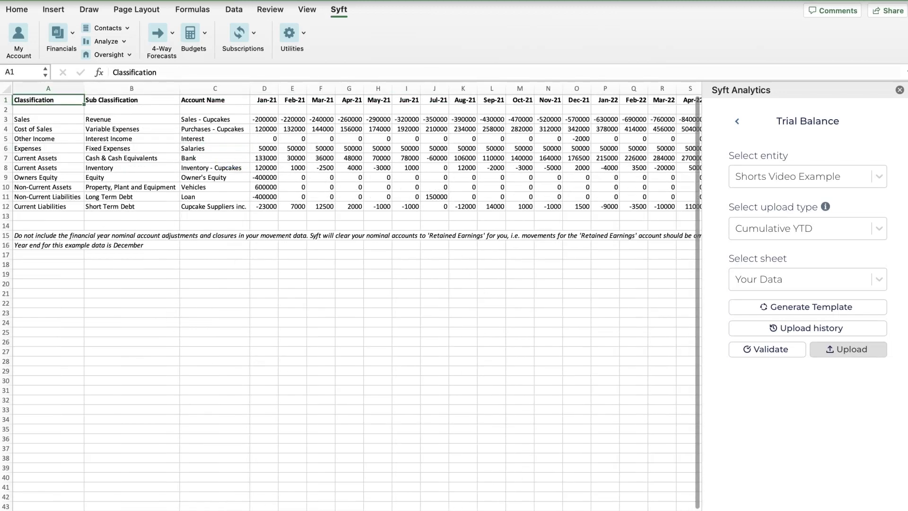
click(772, 228)
click(443, 509)
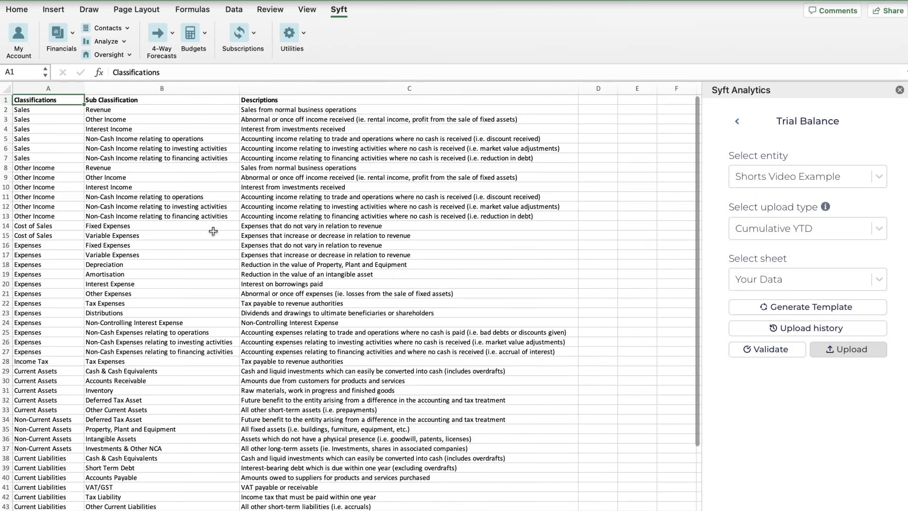
scroll(213, 236, down, 10)
scroll(214, 251, up, 10)
Step: In the blank Your Data template, inspect the A3 classification and B3 sub classification dropdowns
click(132, 508)
click(129, 156)
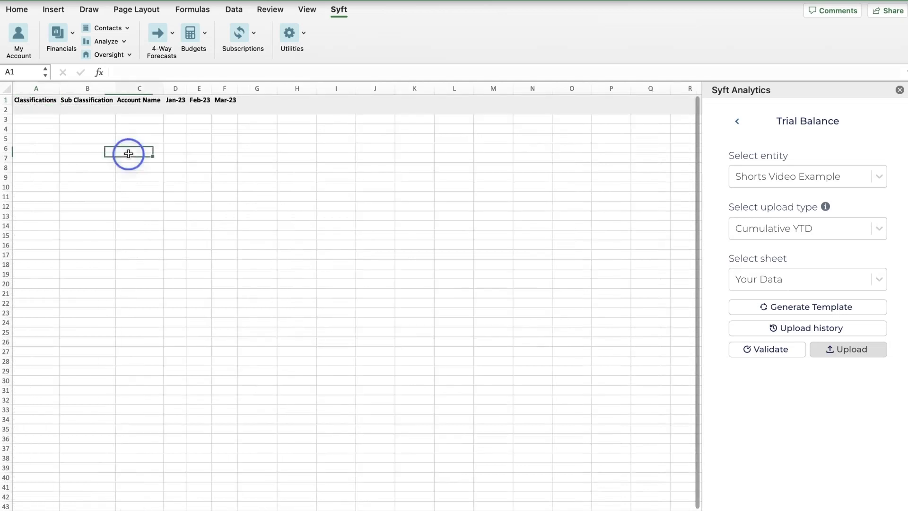
click(47, 110)
key(Tab)
key(Tab)
key(Tab)
key(Tab)
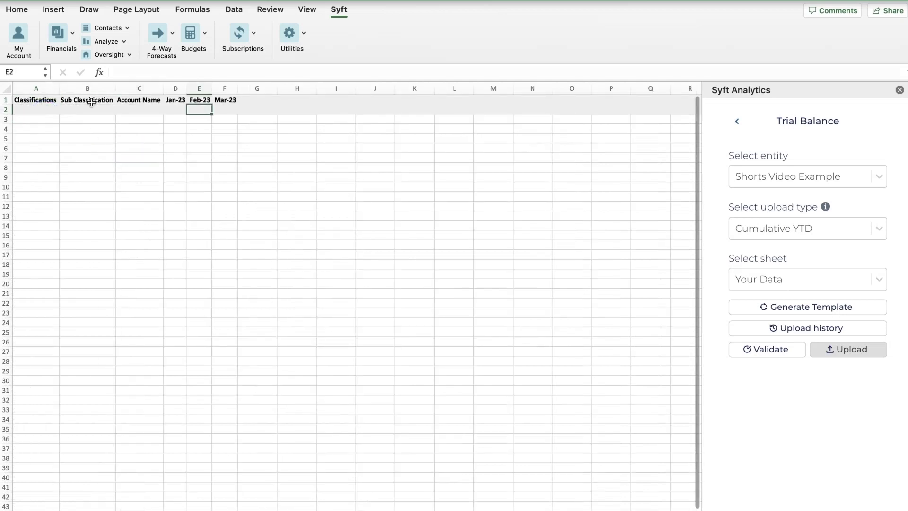
key(Left)
key(Left)
key(Left)
key(Left)
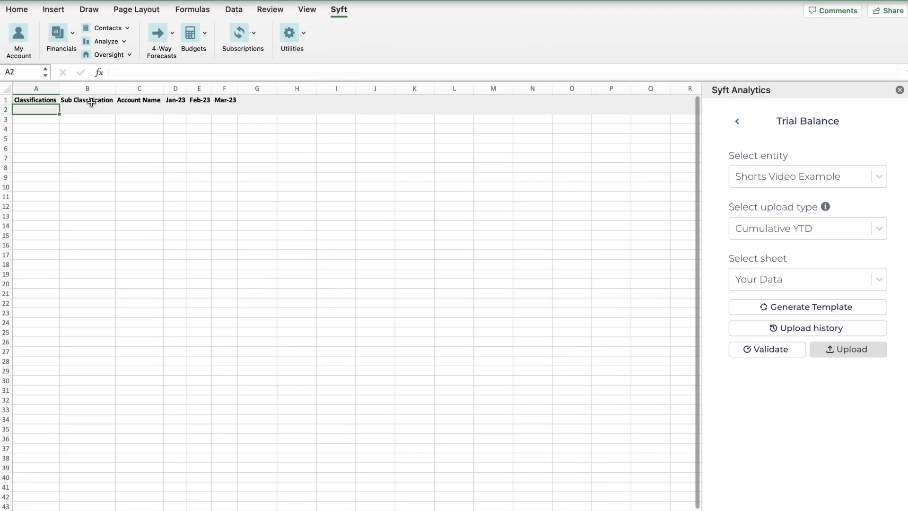
click(58, 119)
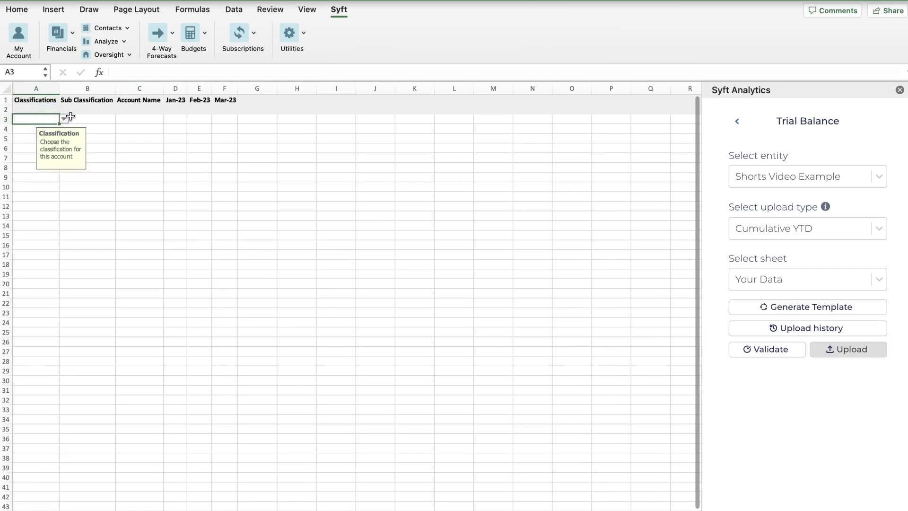
click(66, 120)
click(105, 119)
click(107, 122)
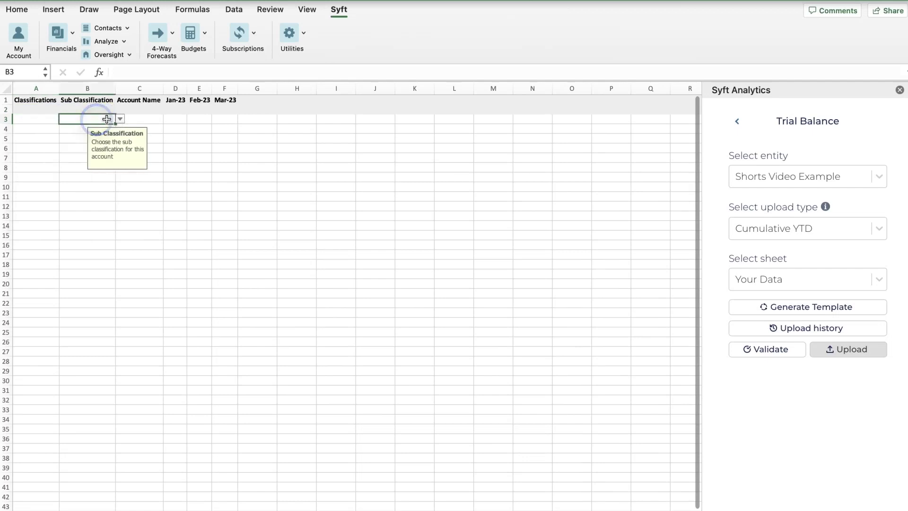
click(121, 120)
click(127, 219)
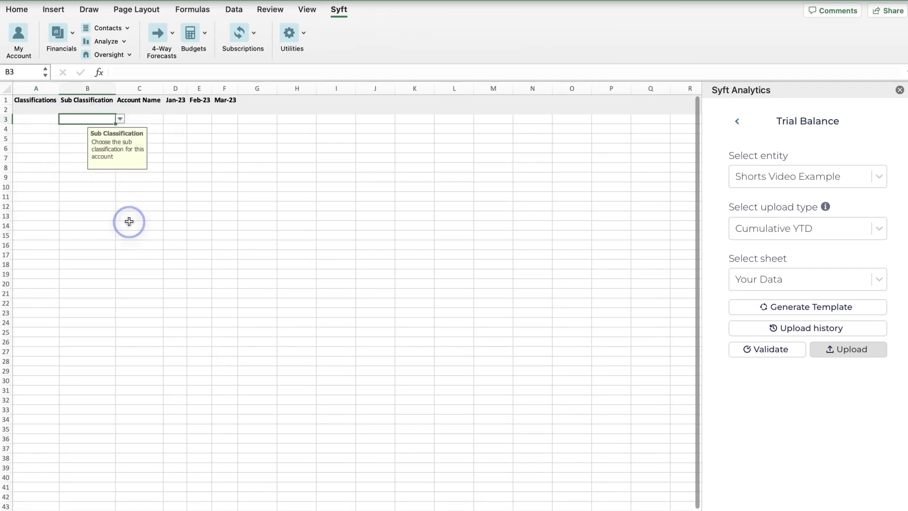
click(142, 116)
Step: Enter the invalid classification 'rhtu' in A3 and cancel the validation alert
click(38, 119)
text(rhtu)
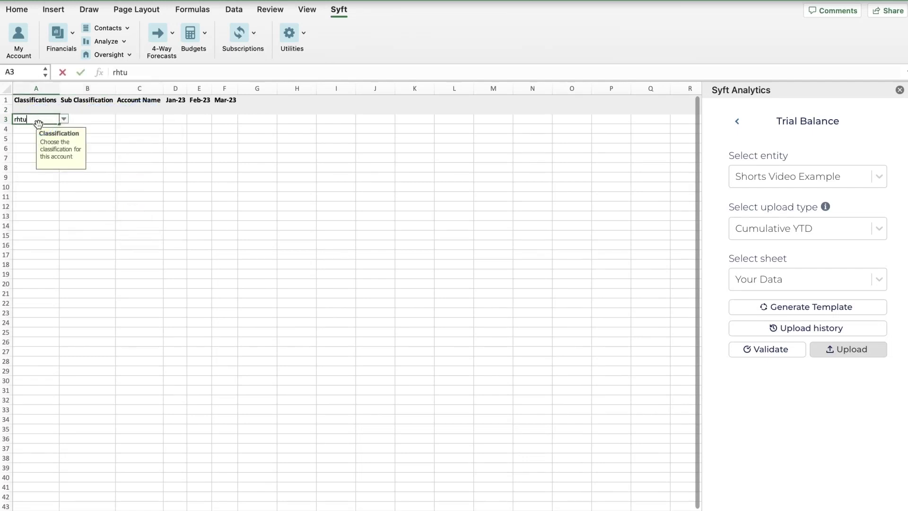
click(52, 185)
click(433, 208)
click(129, 140)
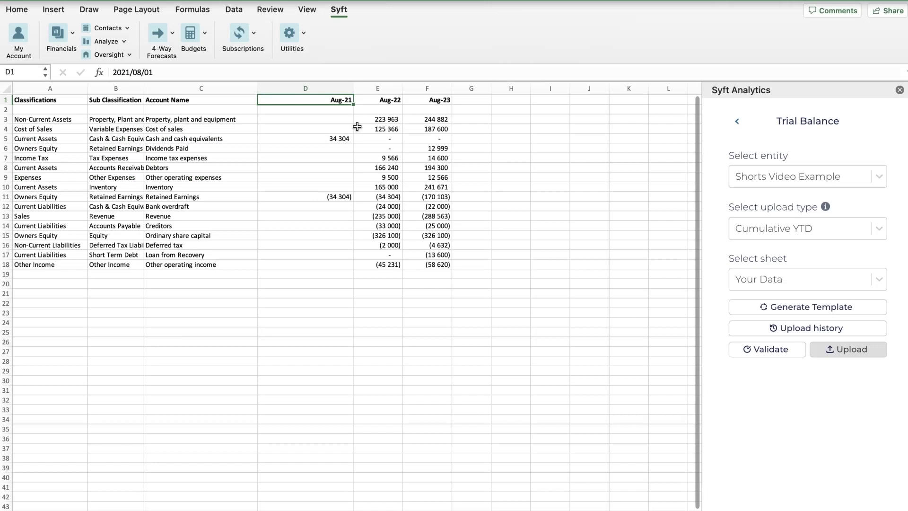
Step: Paste the source D3:F18 balances into the template and auto-fit columns D–F
click(342, 109)
drag(343, 109, 432, 265)
drag(310, 119, 436, 264)
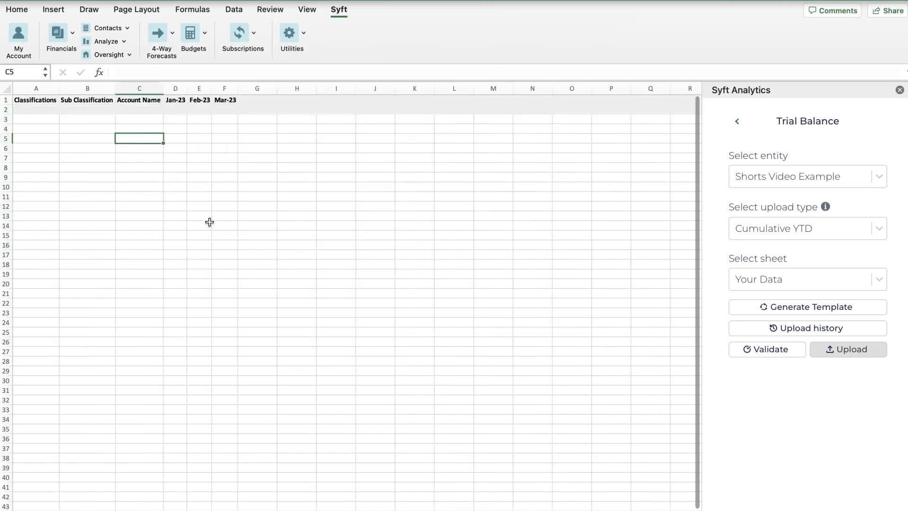
key(Up)
key(Right)
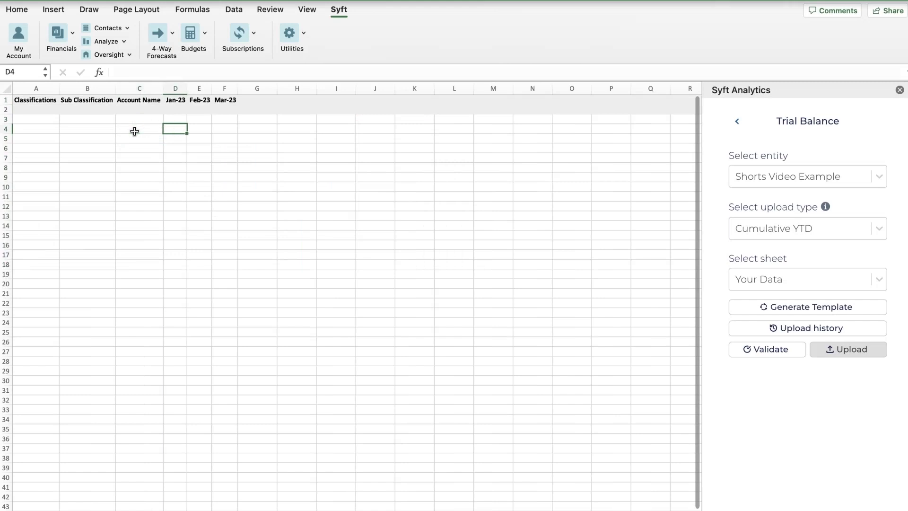
key(Up)
key(super+v)
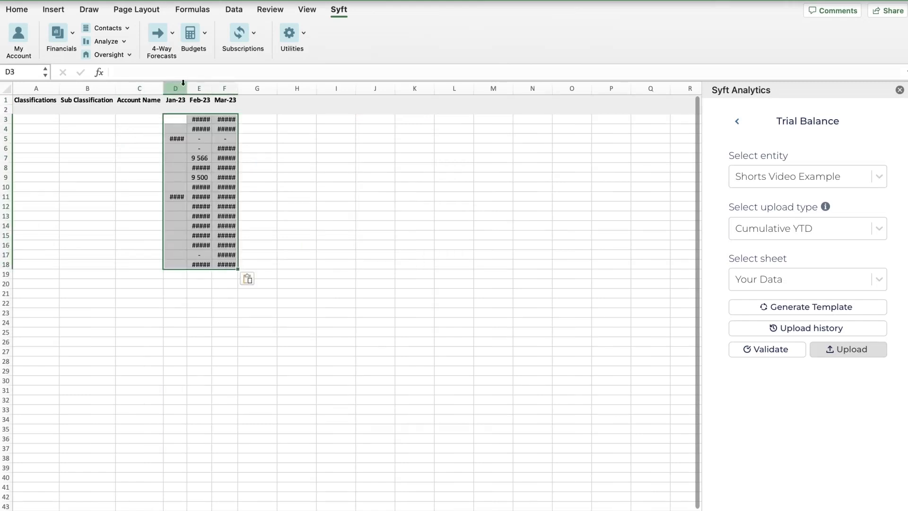
click(184, 83)
double_click(187, 83)
double_click(217, 83)
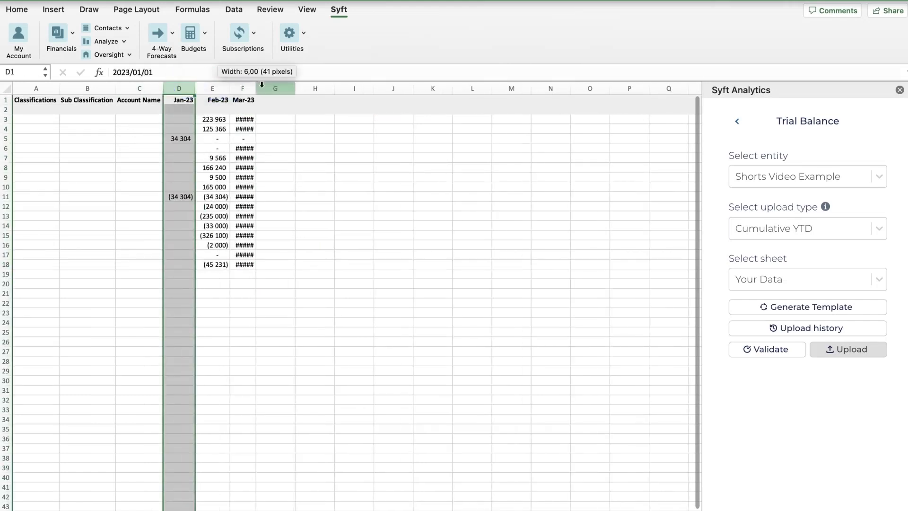
double_click(261, 85)
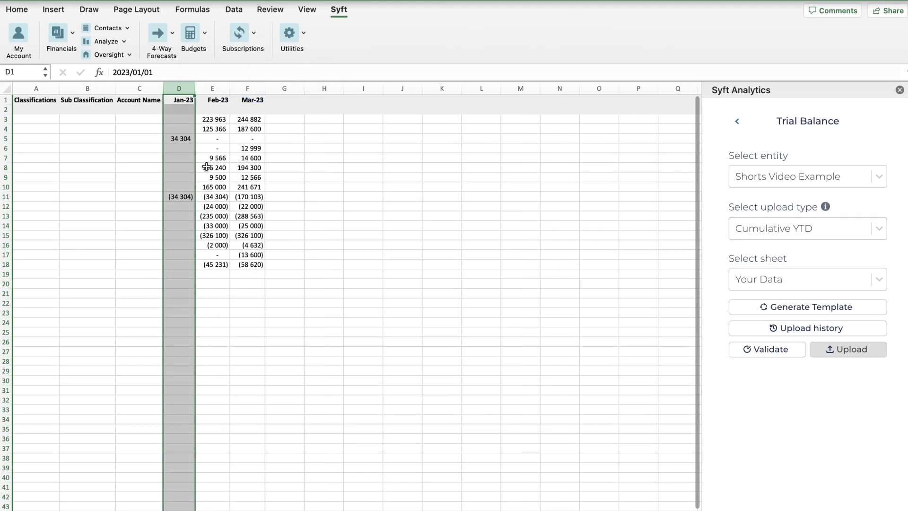
Step: Paste the account names C3:C18 into column C and widen it to fit
click(136, 121)
key(Down)
key(Left)
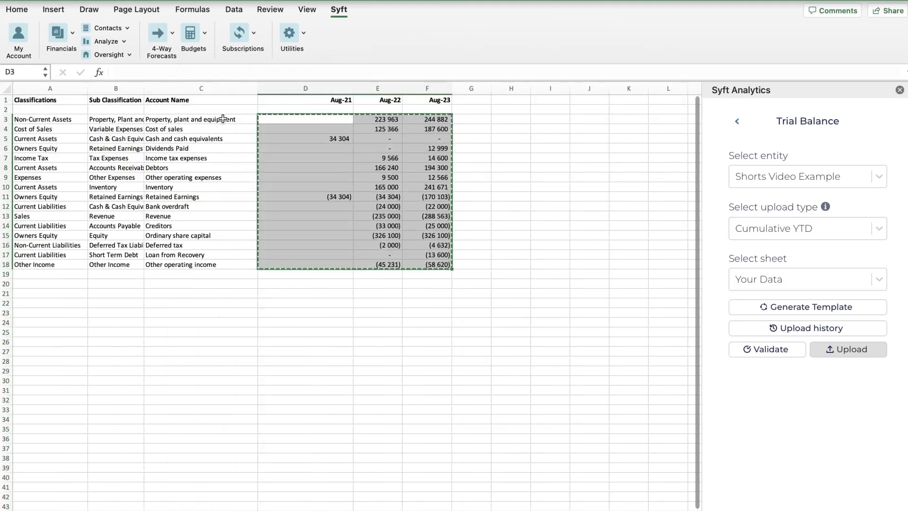
key(ctrl+c)
click(216, 118)
drag(185, 122, 179, 265)
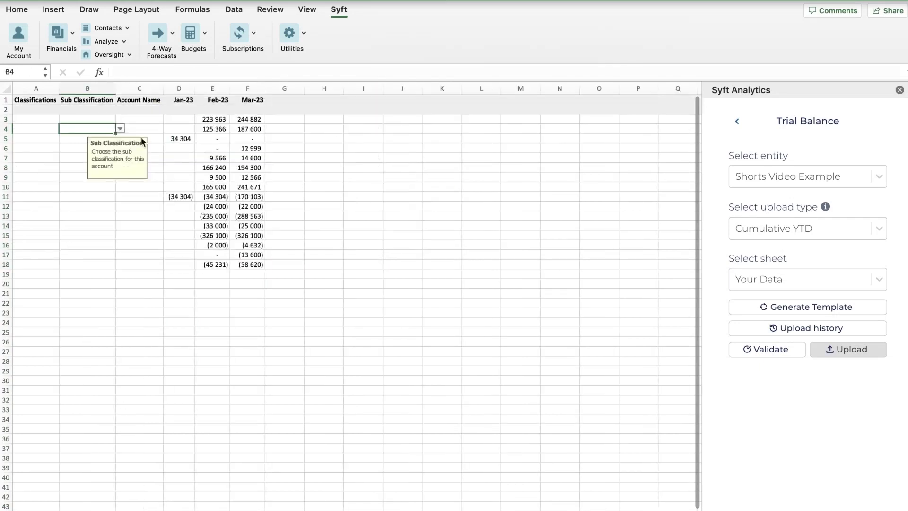
click(142, 122)
key(ctrl+v)
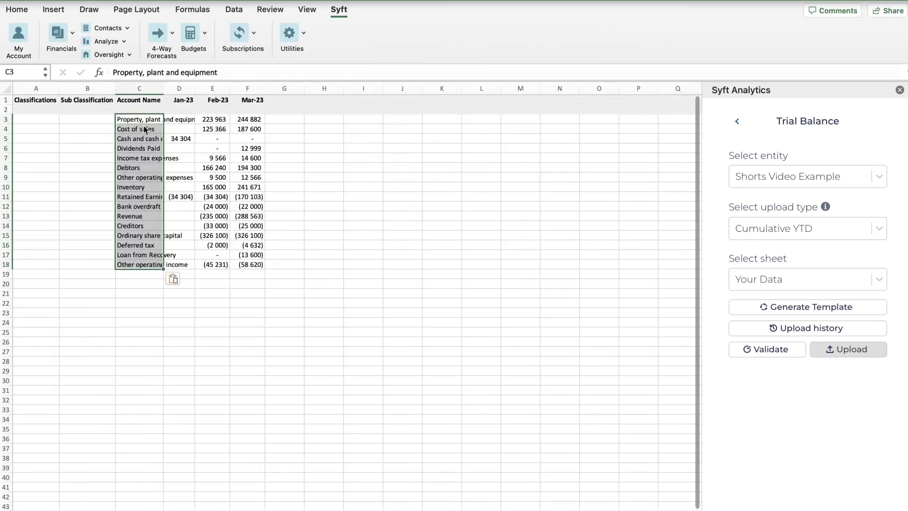
drag(164, 89, 211, 87)
click(172, 187)
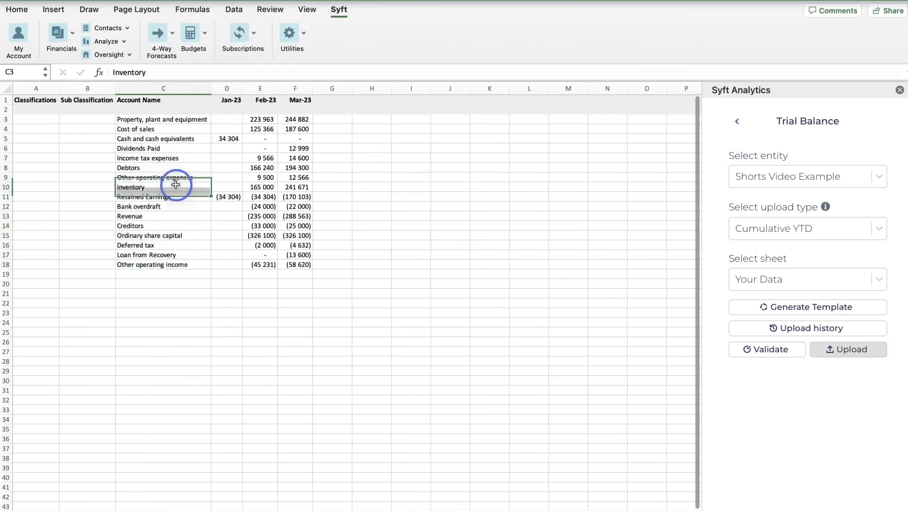
Step: Set A3 to Non-Current Assets and B3 to Property, Plant and Equipment
click(56, 124)
click(64, 118)
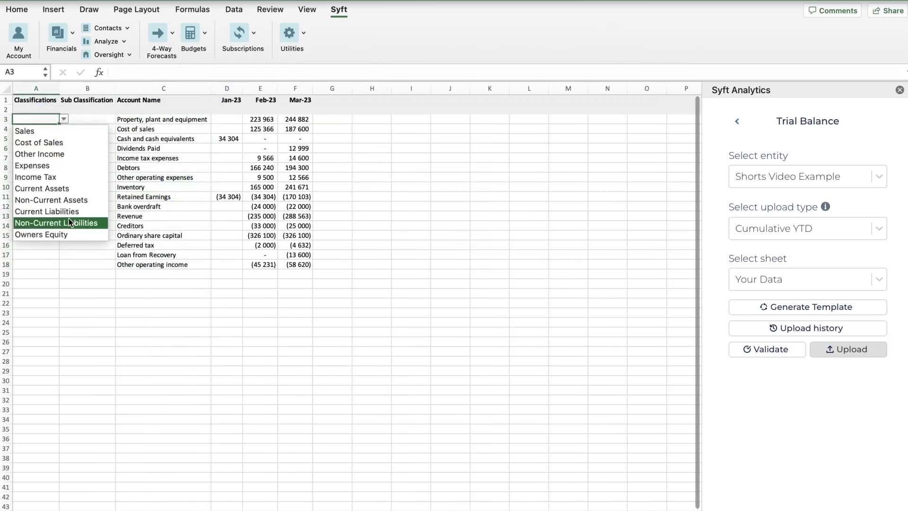
click(68, 198)
click(93, 118)
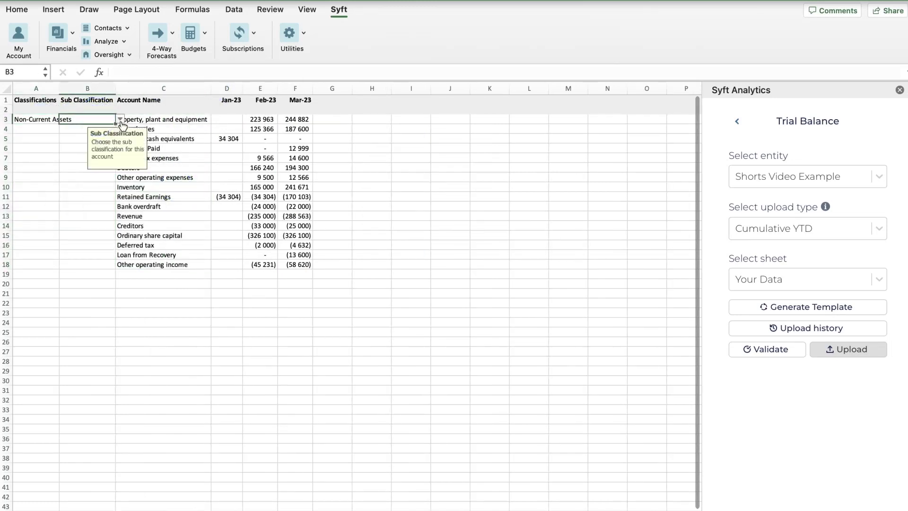
click(120, 119)
click(121, 130)
Step: Copy the classifications for rows 4–18 and paste them into A4:B18
click(53, 138)
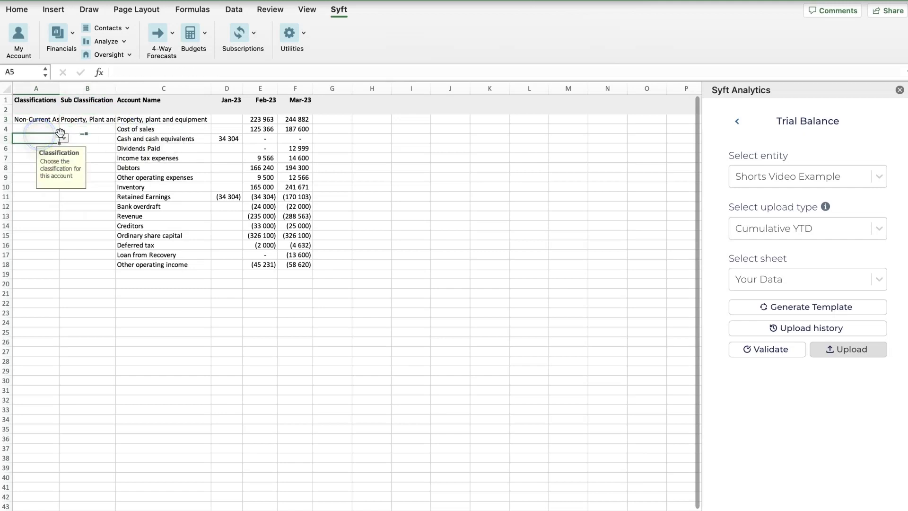
click(44, 129)
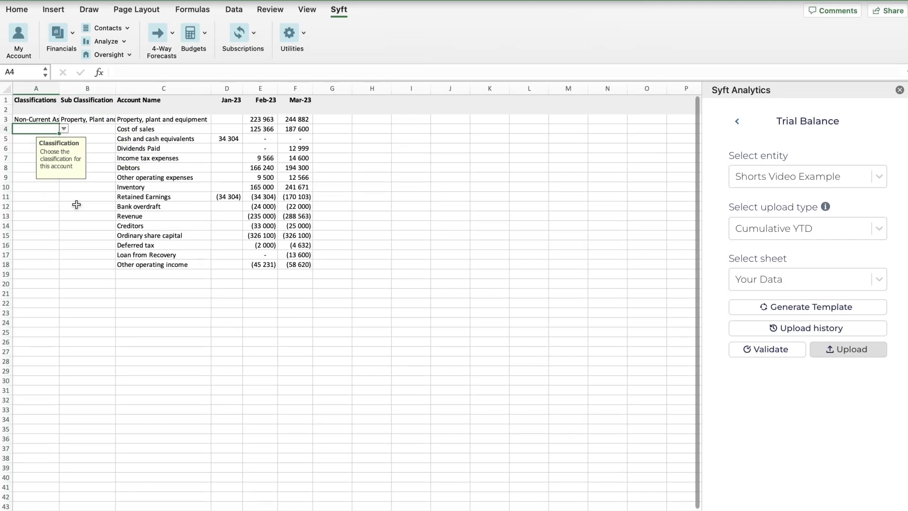
click(98, 128)
click(44, 128)
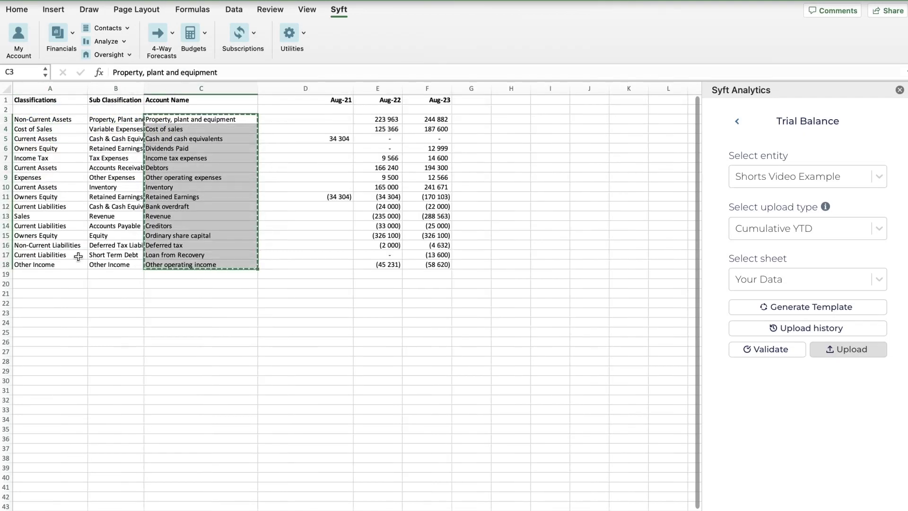
drag(38, 131, 121, 265)
key(ctrl+c)
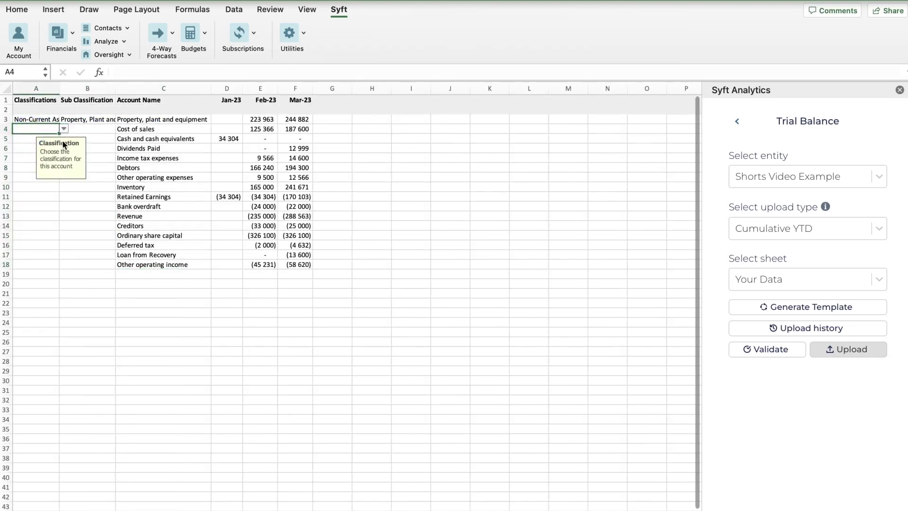
key(ctrl+v)
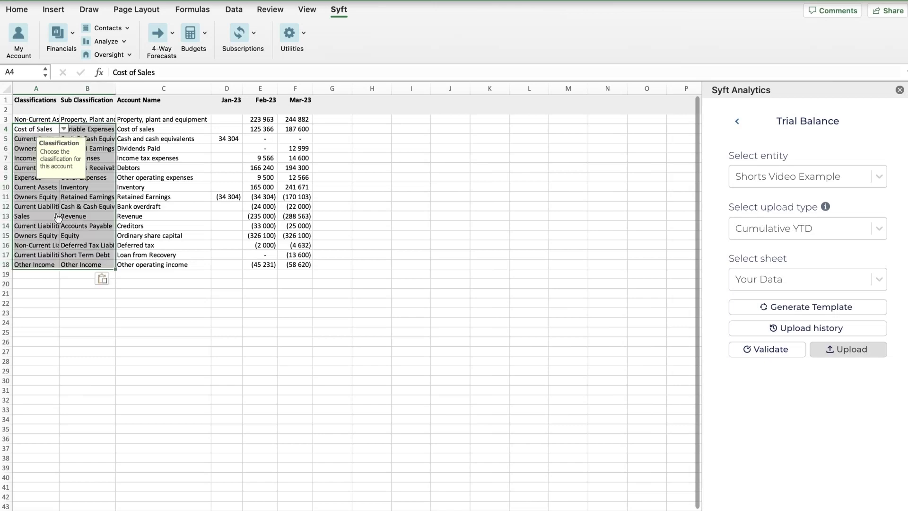
click(43, 286)
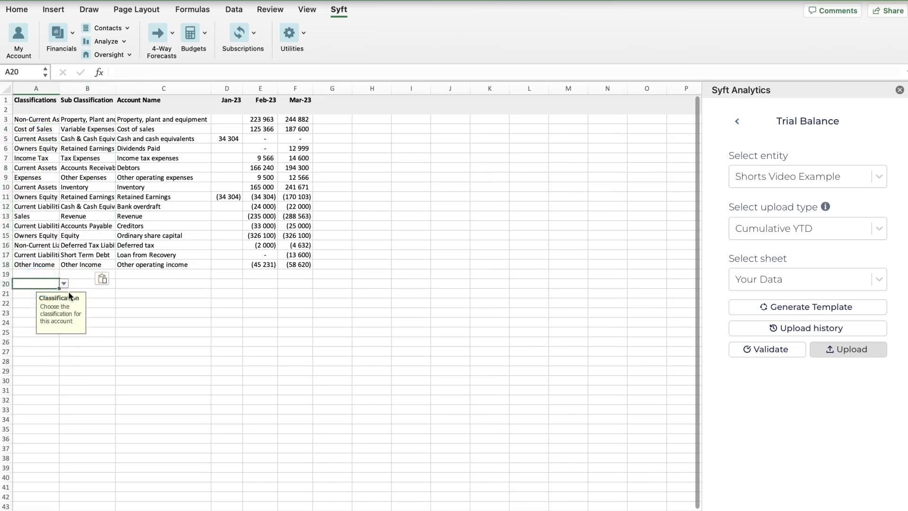
Step: Spot-check the dropdowns: A18 Other Income, A16 Non-Current Liabilities, A4 Cost of Sales, B4 Variable Expenses
click(38, 264)
click(63, 264)
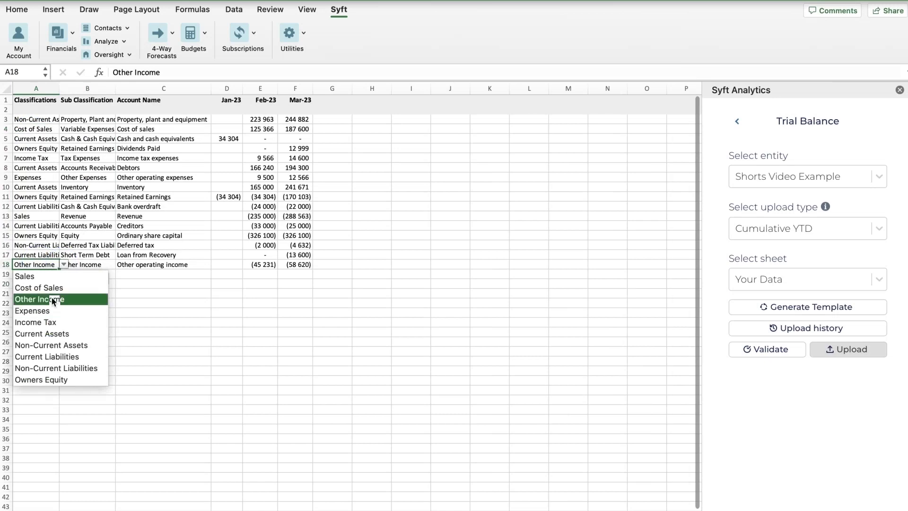
key(Escape)
click(43, 245)
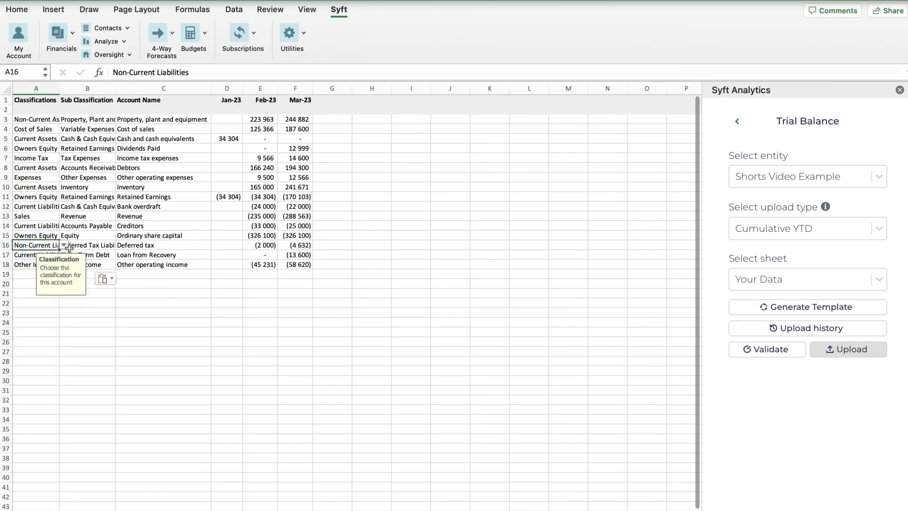
click(64, 245)
click(18, 248)
click(38, 119)
click(21, 129)
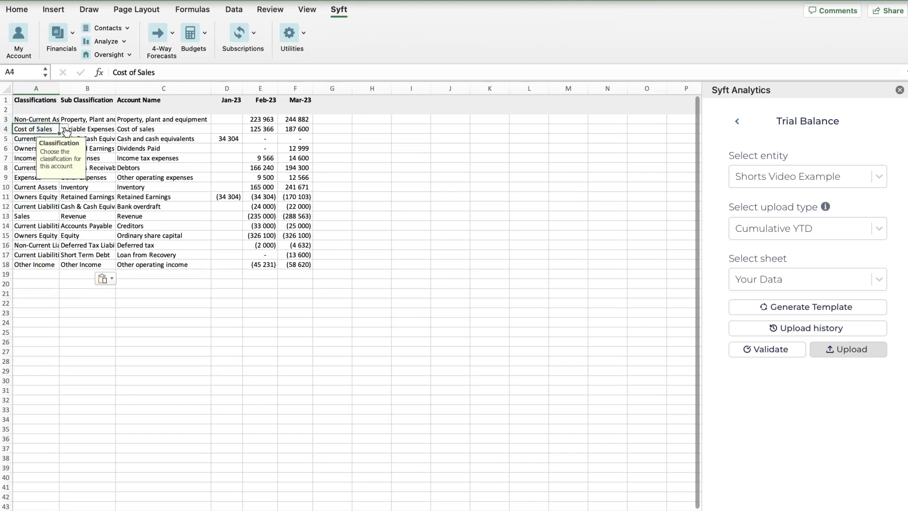
click(64, 129)
click(49, 150)
click(93, 129)
click(120, 128)
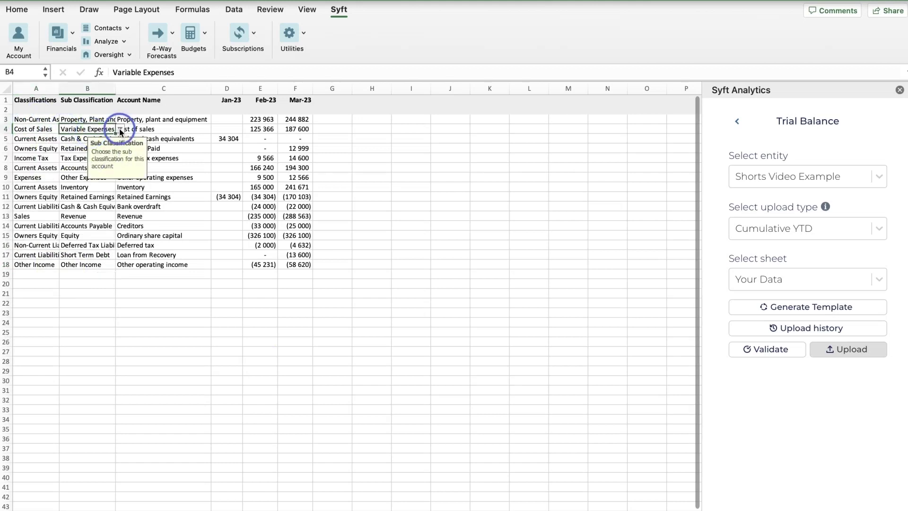
click(90, 150)
click(411, 167)
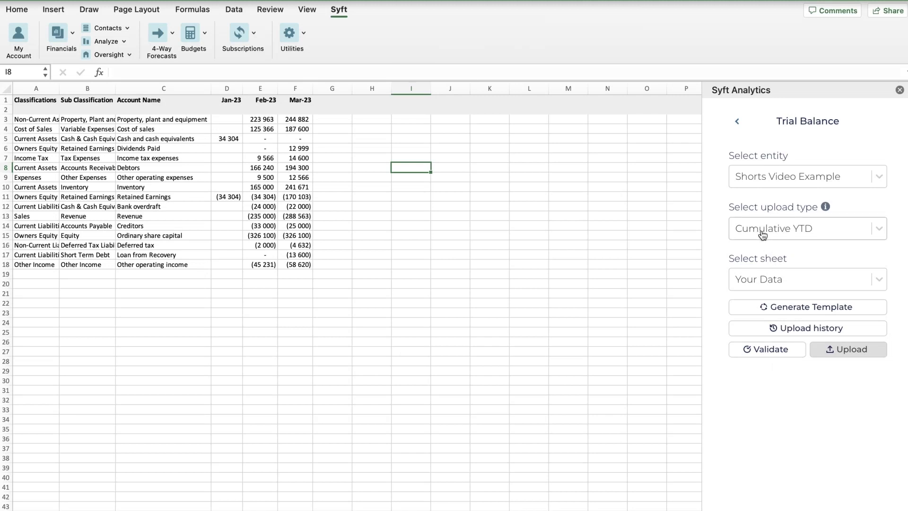
Step: Open the example trial balance sheet and compare its cumulative Jan-21 and Feb-21 Sales amounts
click(270, 494)
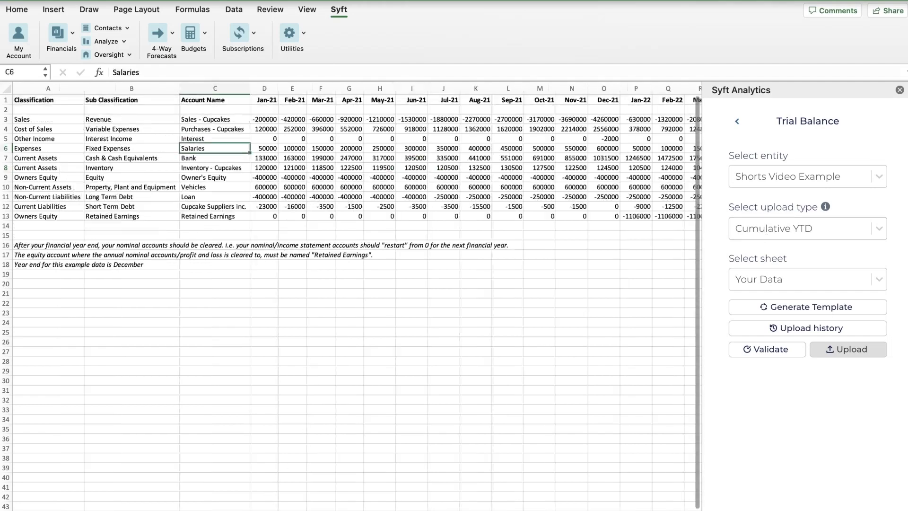
click(268, 121)
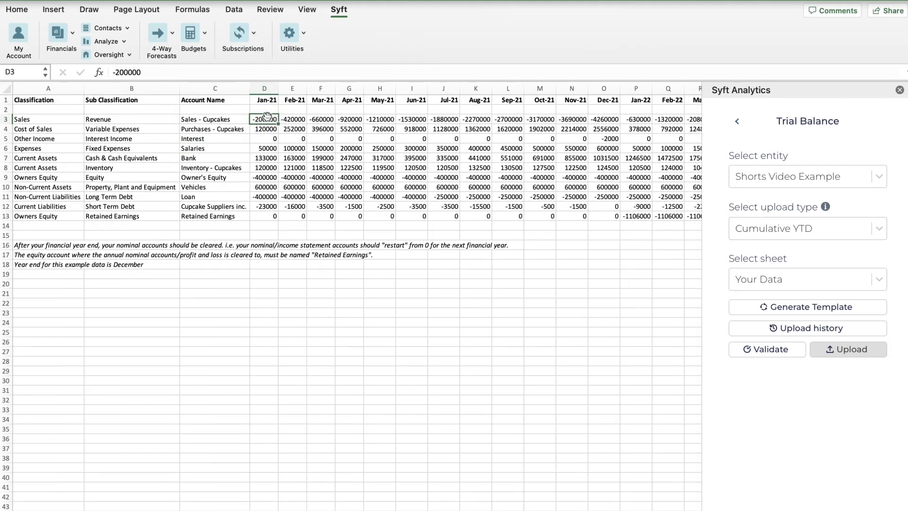
click(289, 121)
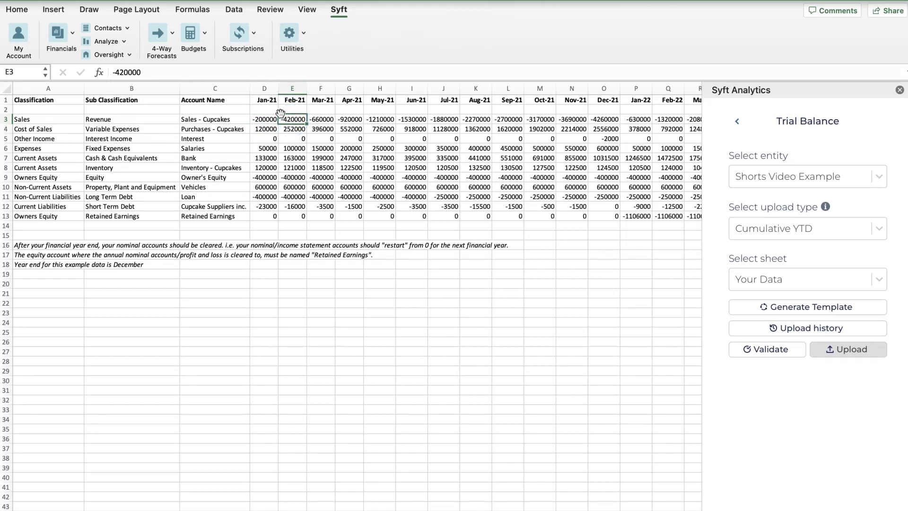
click(276, 118)
click(289, 118)
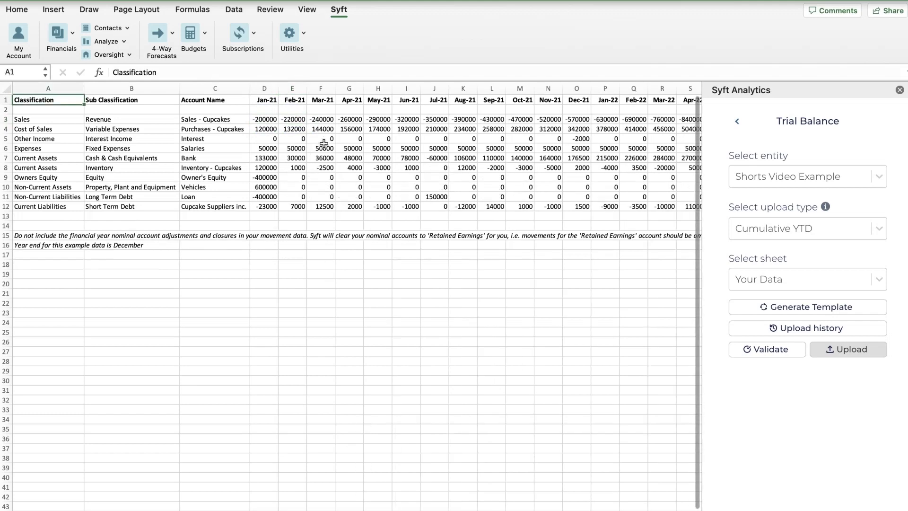
Step: Change the Syft upload type to Movement, briefly reverting to Cumulative YTD before reselecting it
click(263, 119)
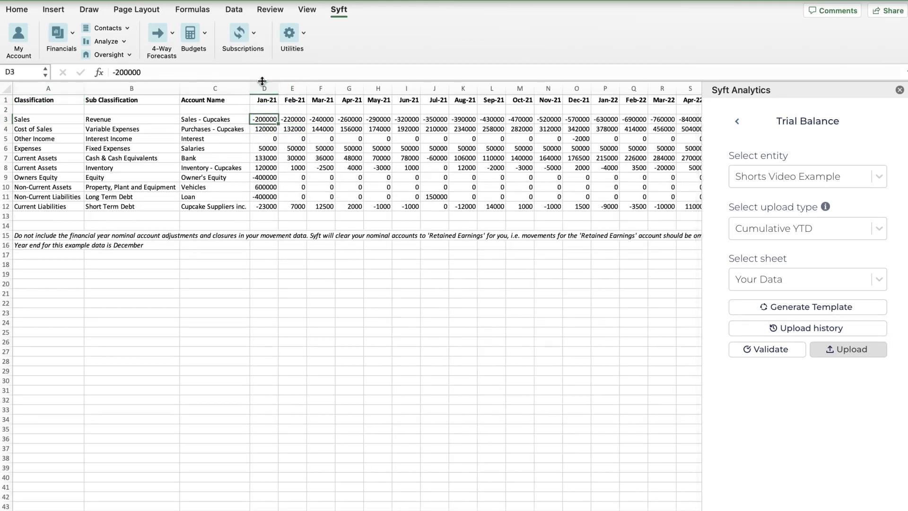
click(294, 120)
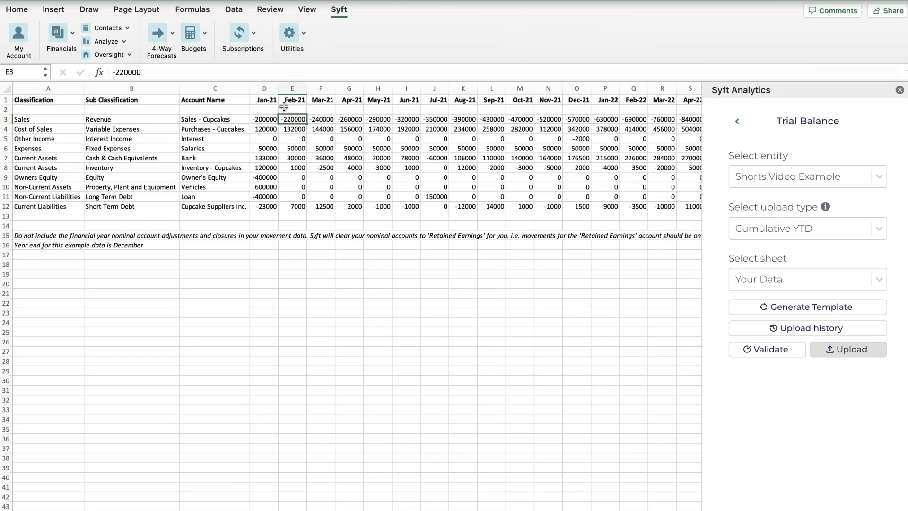
click(795, 229)
click(761, 284)
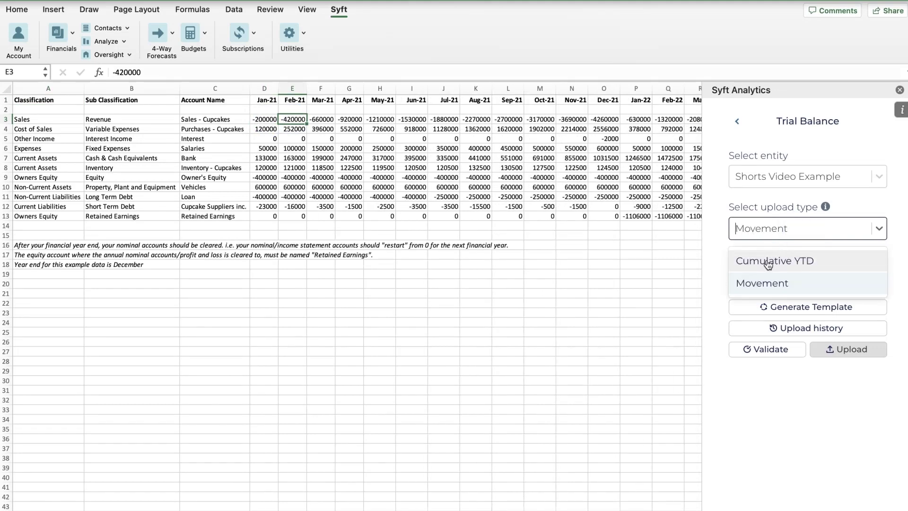
click(767, 263)
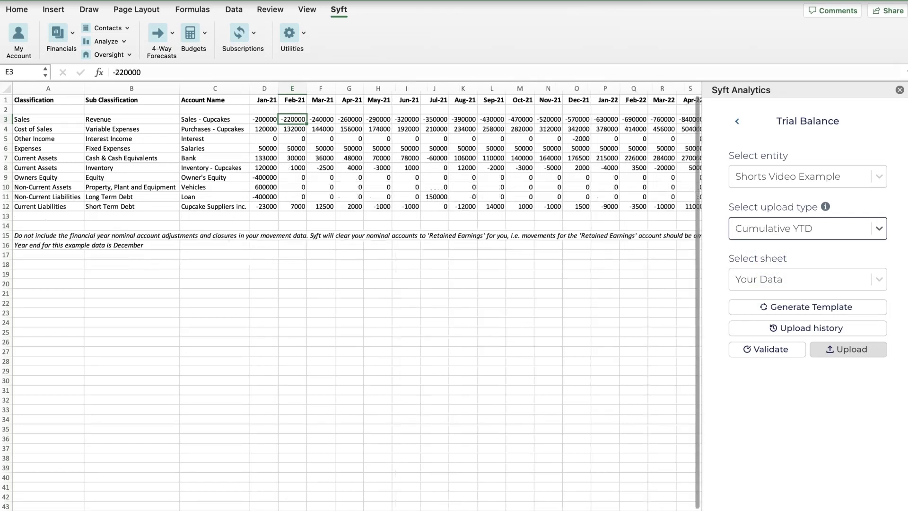
click(745, 225)
click(762, 286)
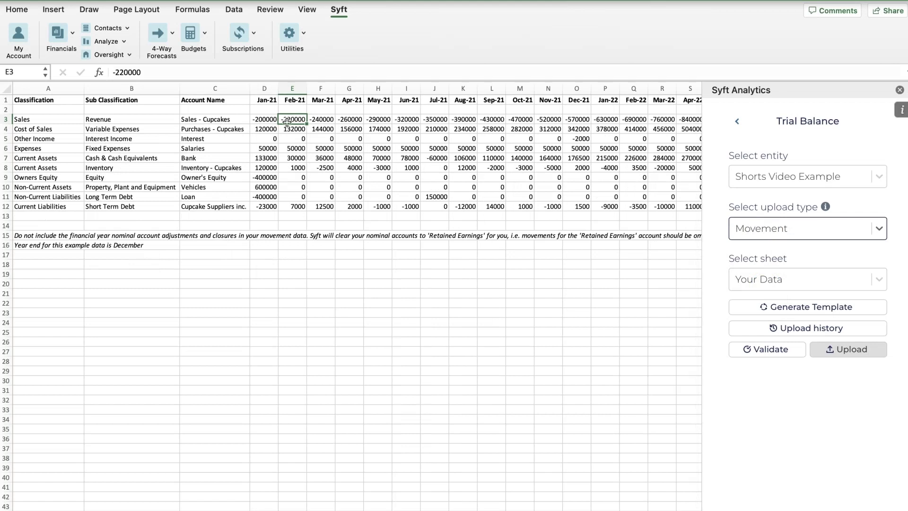
Step: Compare the Jan-21, Feb-21 and Mar-21 Sales values in cells D3–F3
click(265, 121)
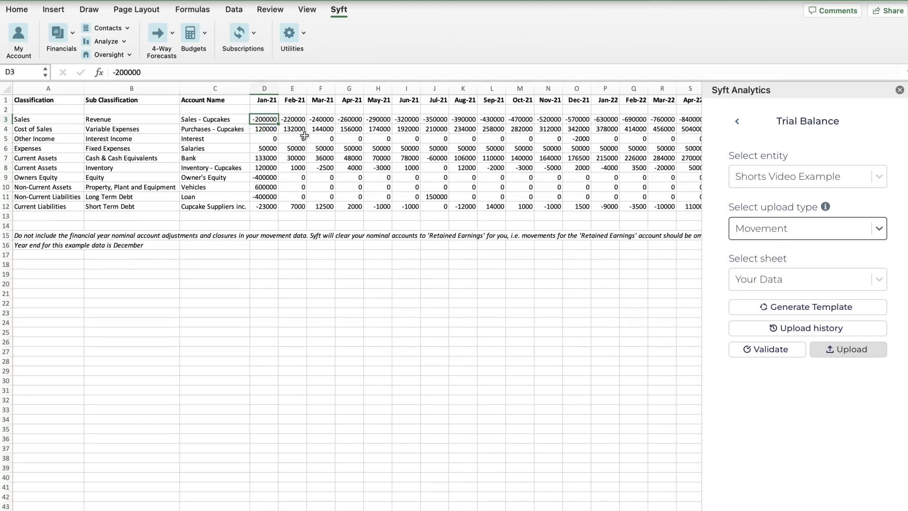
click(293, 119)
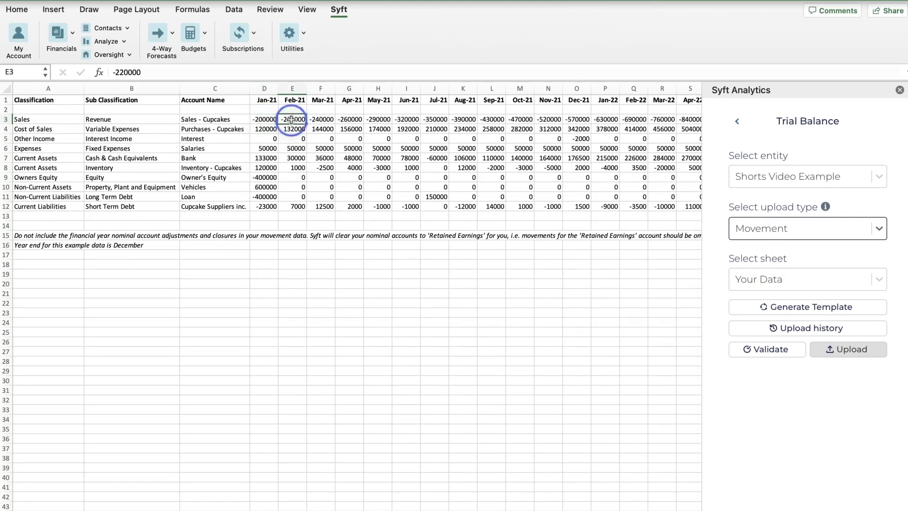
click(331, 119)
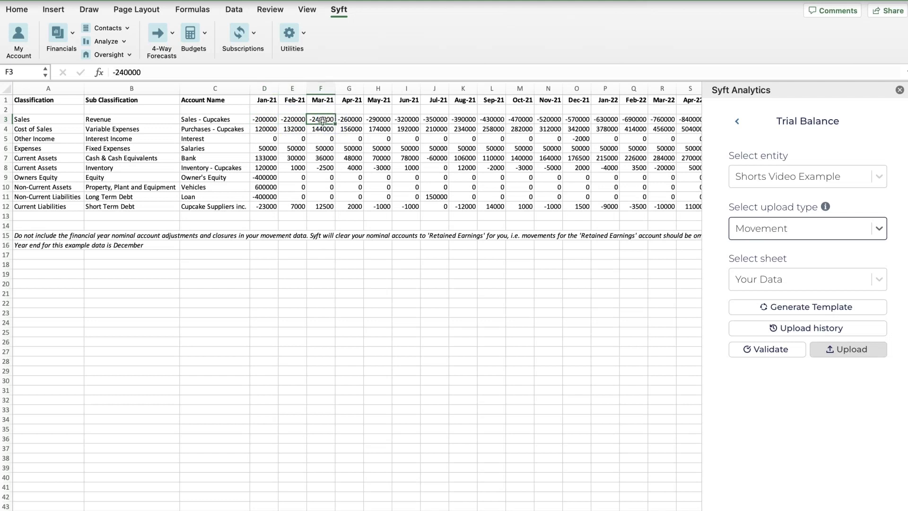
click(262, 121)
click(294, 121)
click(312, 121)
drag(261, 121, 319, 119)
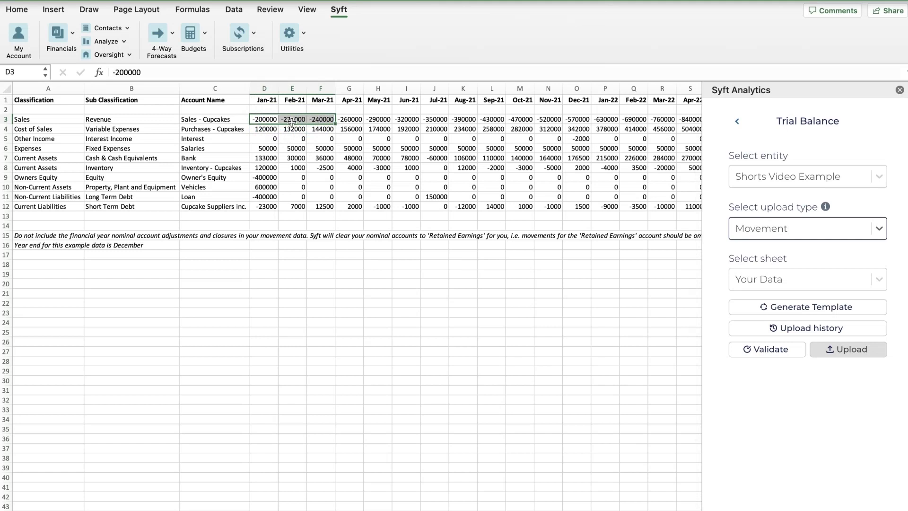
click(320, 120)
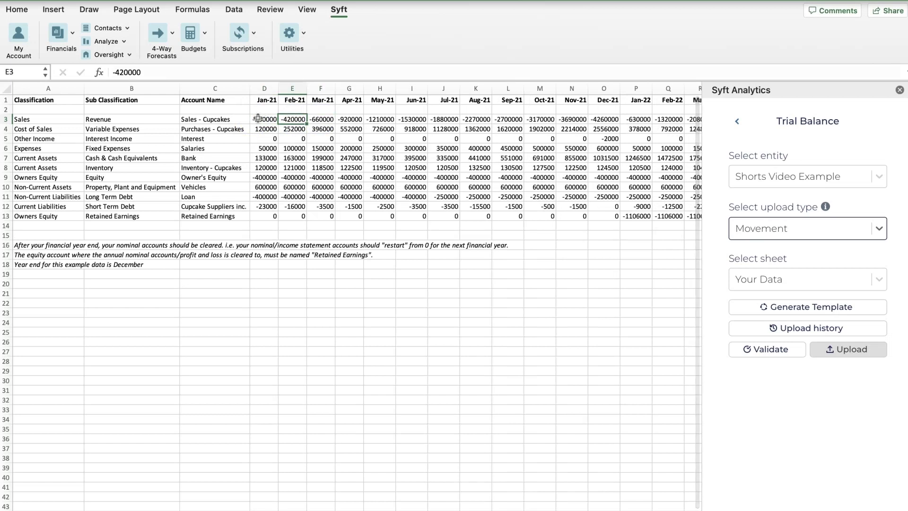
Step: Compare the cumulative sales figures for Jan-21, Feb-21 (-420000) and Mar-21 (-660000) against movement values
click(261, 117)
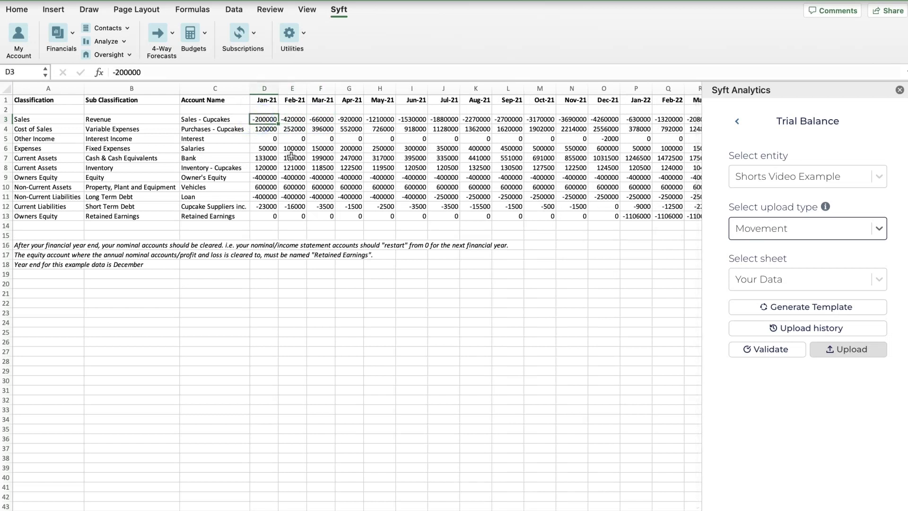
click(290, 121)
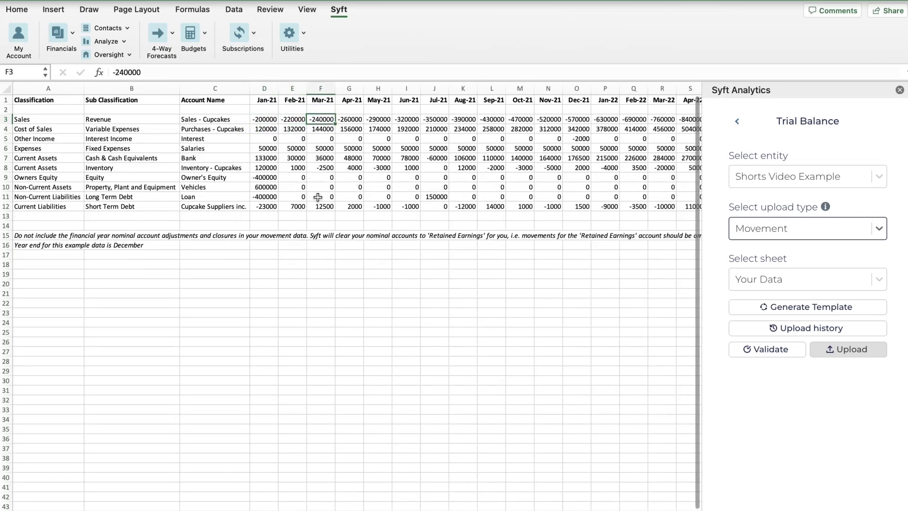
click(290, 120)
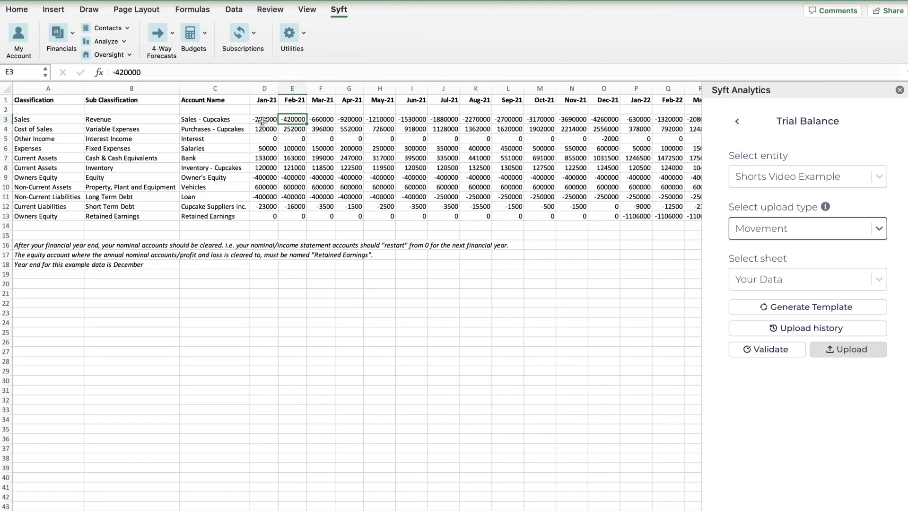
click(262, 121)
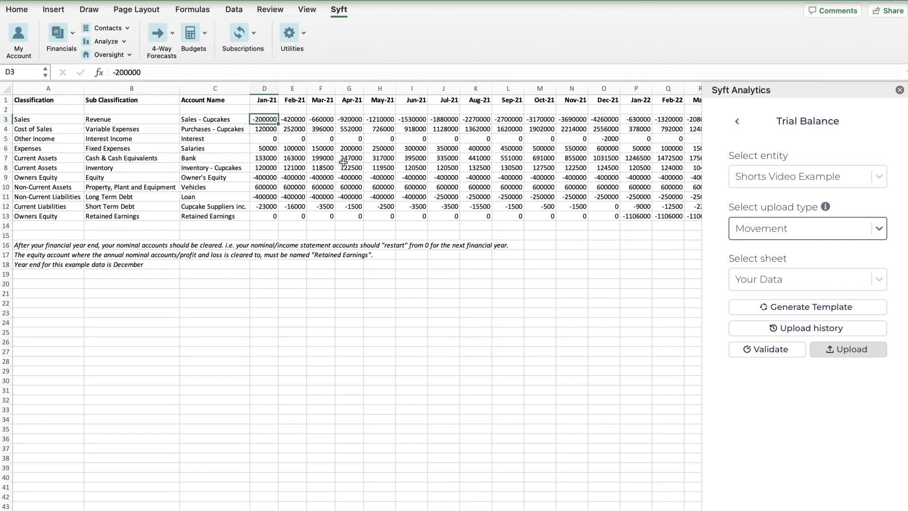
click(294, 116)
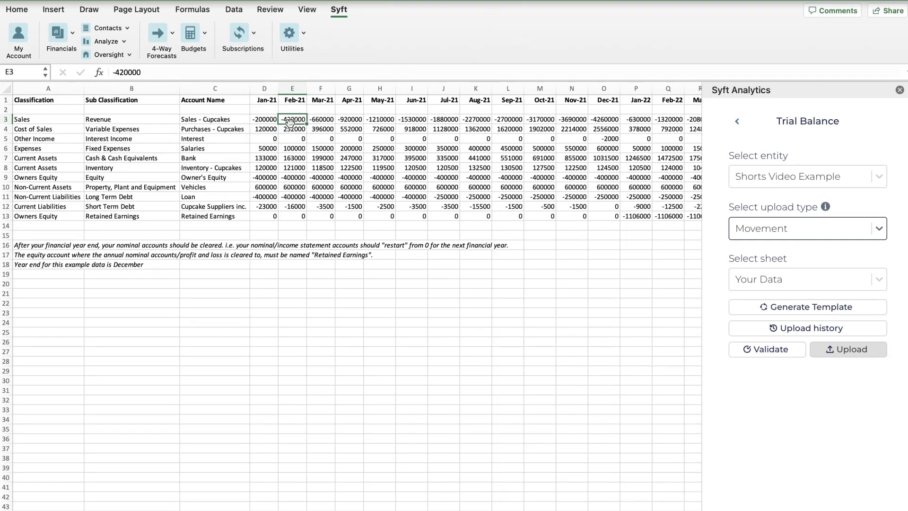
click(317, 119)
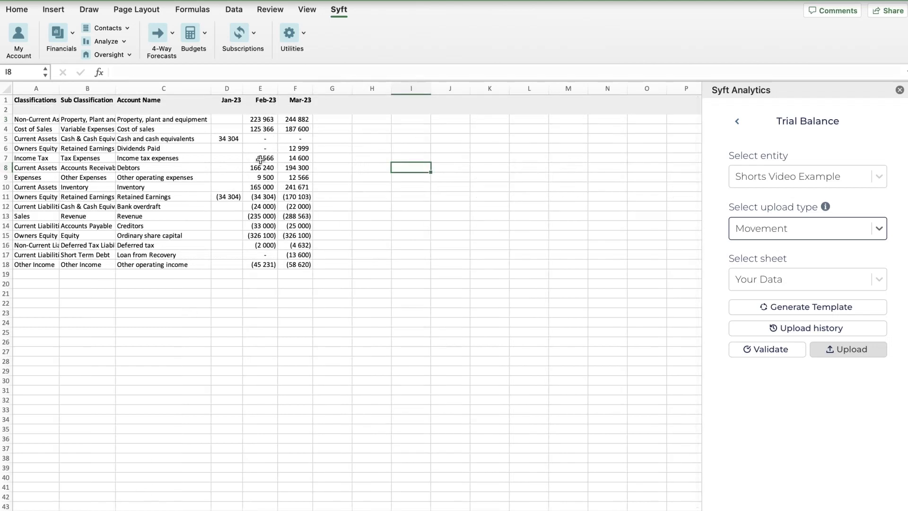
Step: Set the Syft upload type to Cumulative YTD and validate the trial balance
click(753, 225)
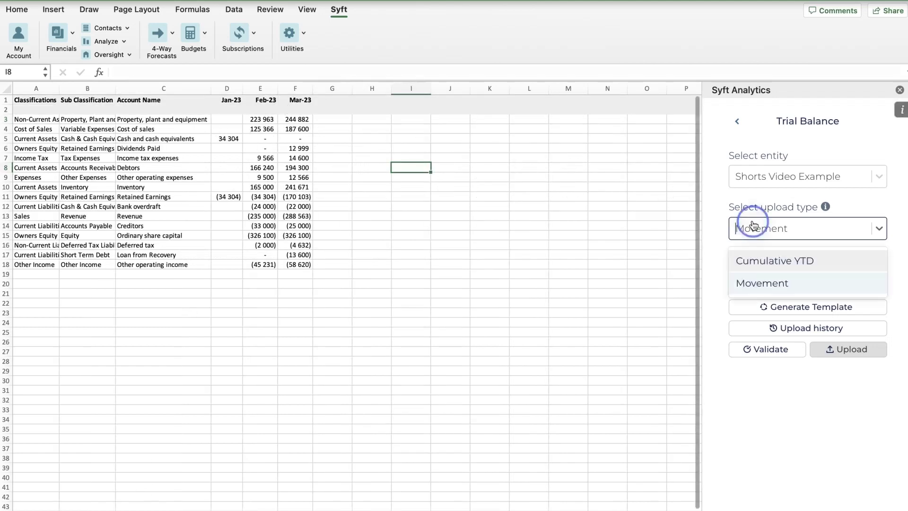
click(760, 261)
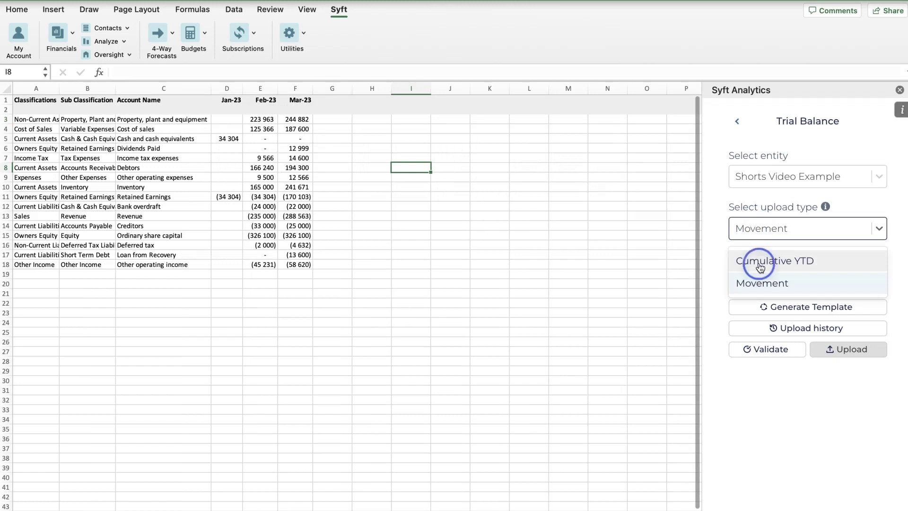
click(767, 354)
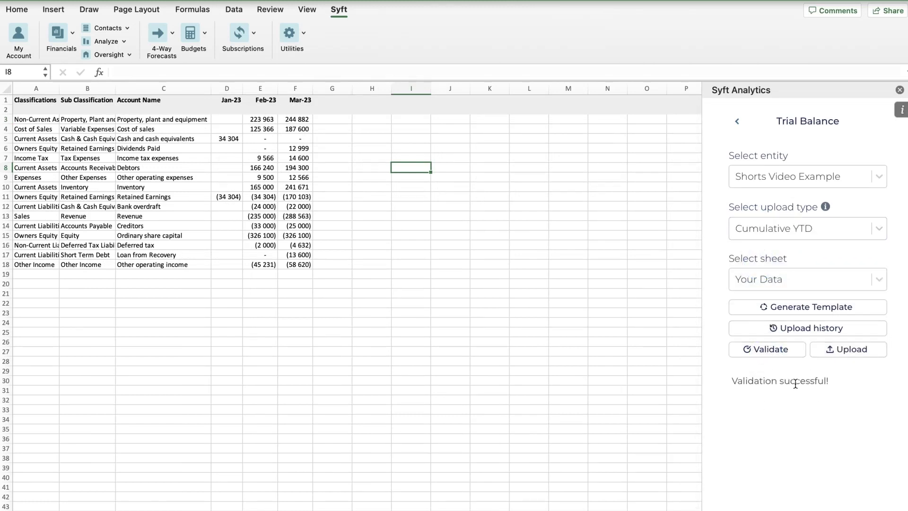
Step: Clear the Feb-23 other operating income value and validate to test the balance check
click(142, 264)
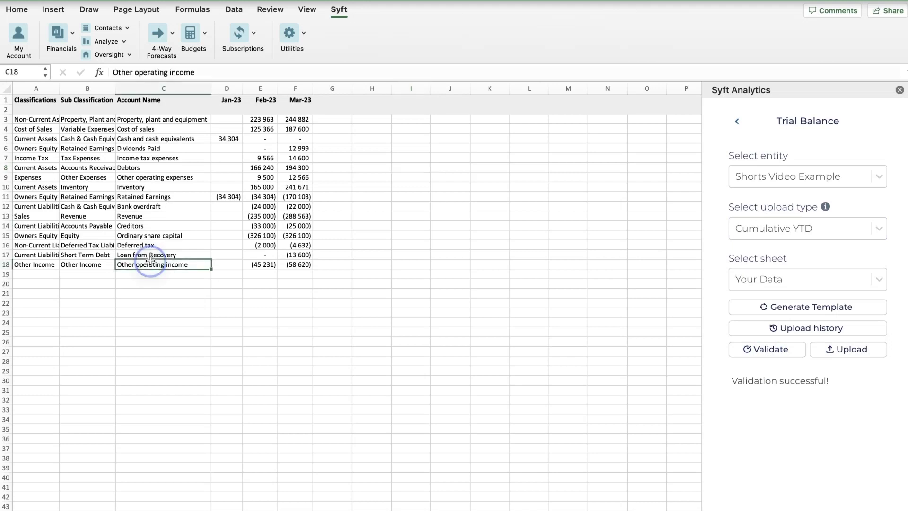
click(260, 264)
key(Delete)
click(295, 293)
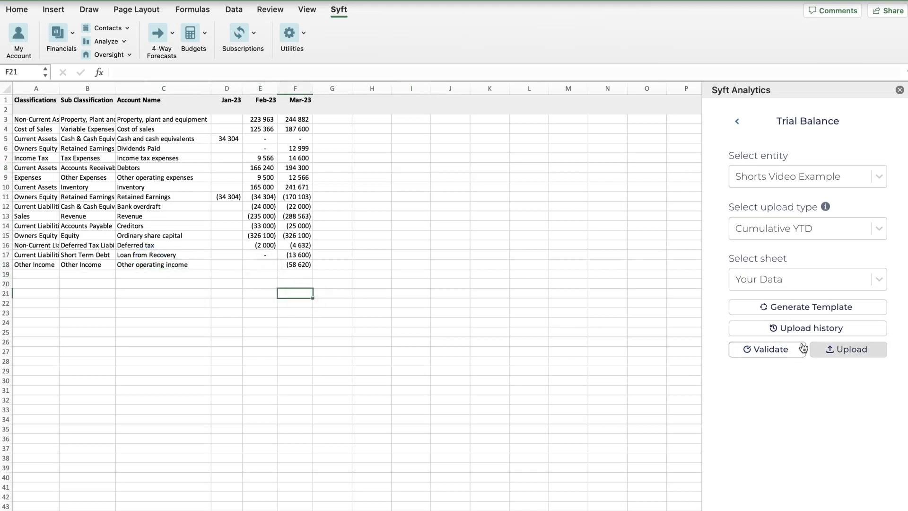
click(767, 348)
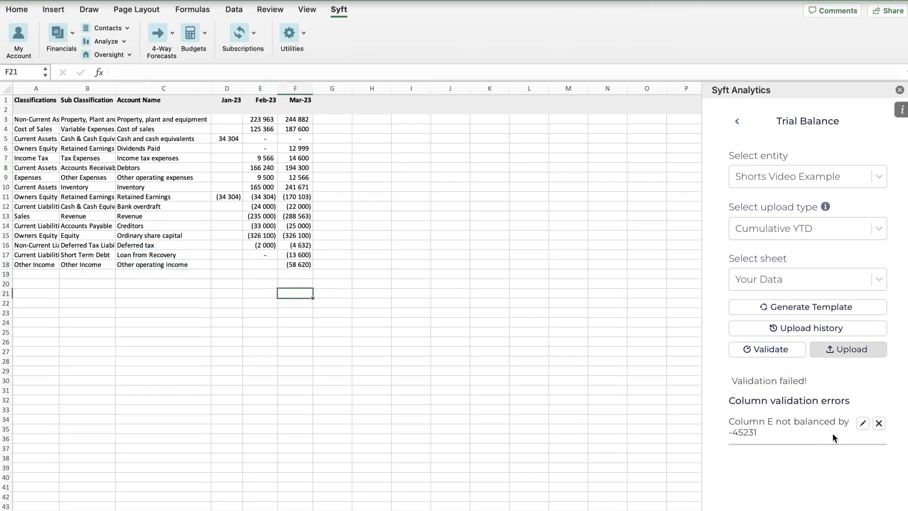
Step: Restore the -45231 value, dismiss the column E error, re-validate and upload to Syft
click(231, 311)
key(super+z)
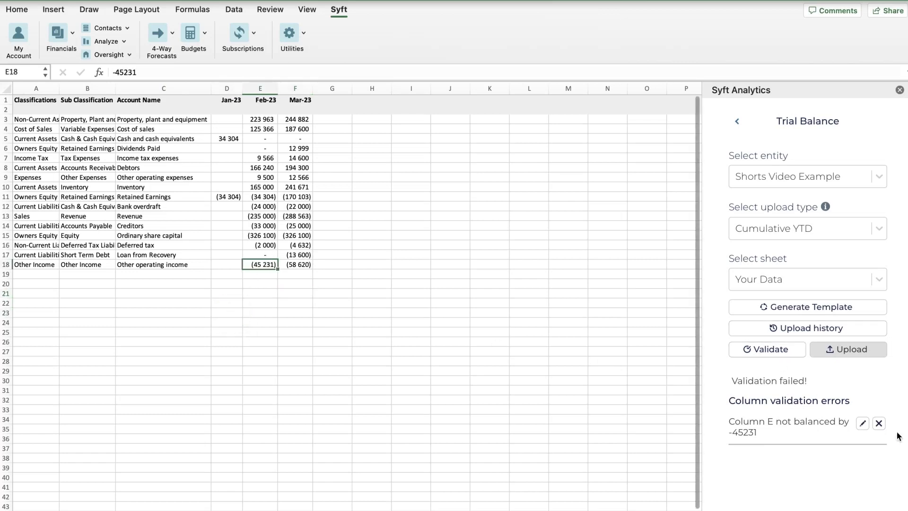
click(878, 422)
click(751, 350)
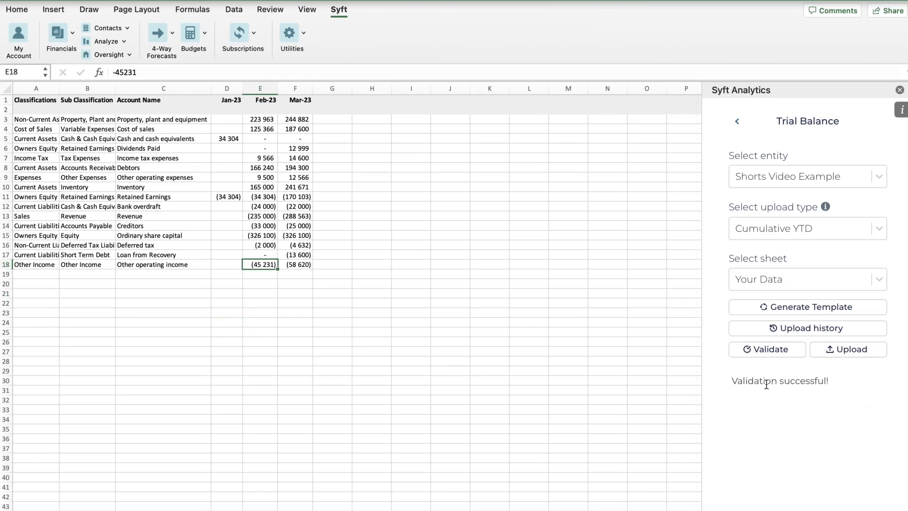
click(850, 357)
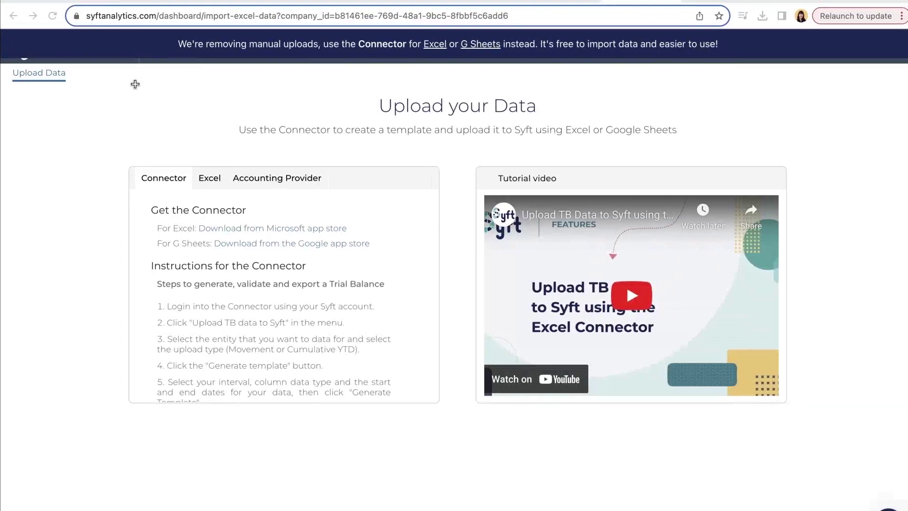
Step: Reload Syft and open the Profit and Loss report from Financials
click(51, 16)
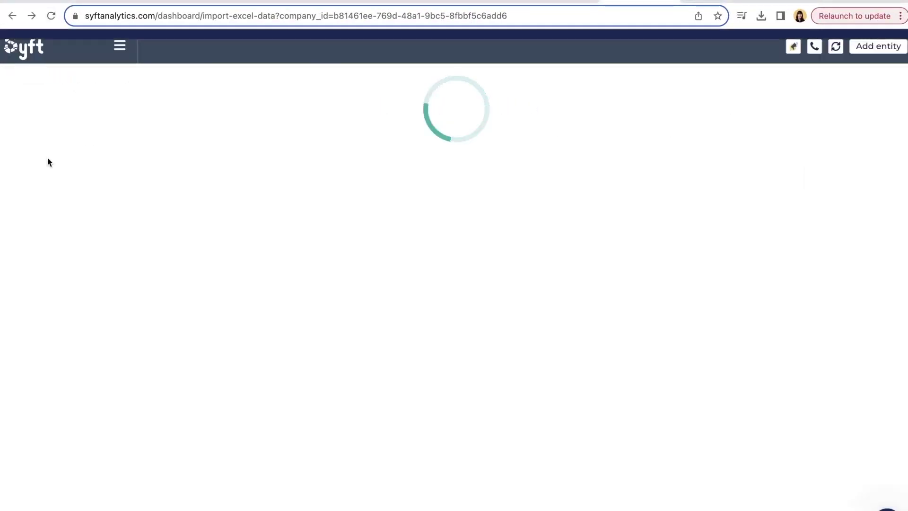
mouse_move(12, 159)
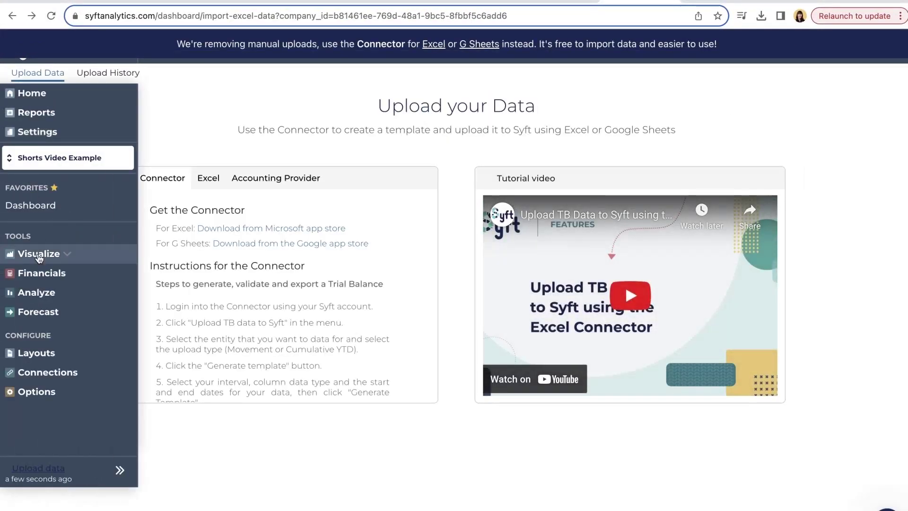
click(44, 272)
click(52, 312)
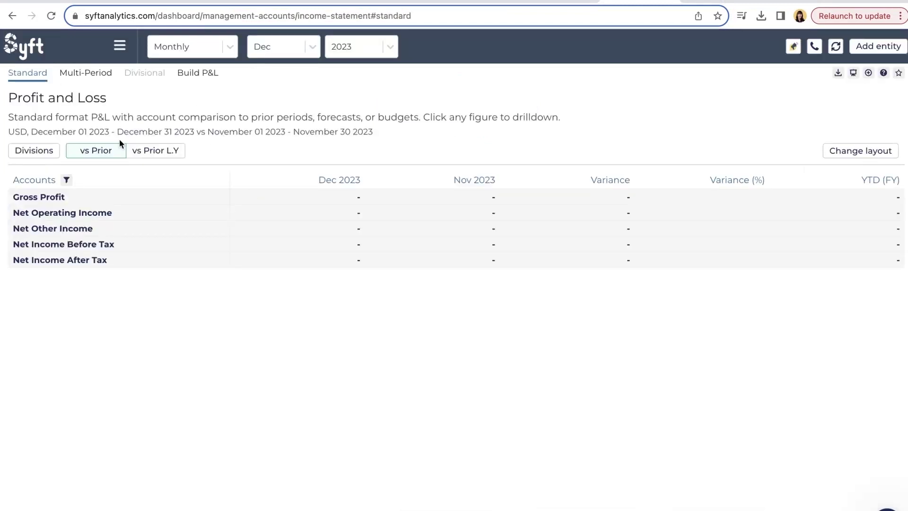
Step: Show the Profit and Loss by Annual (Financial Year) period for FY 2023
click(204, 47)
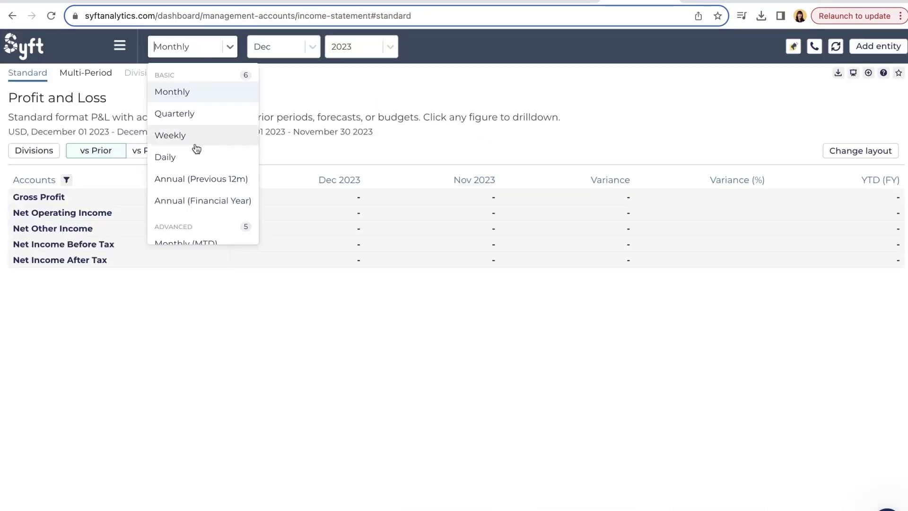
click(195, 198)
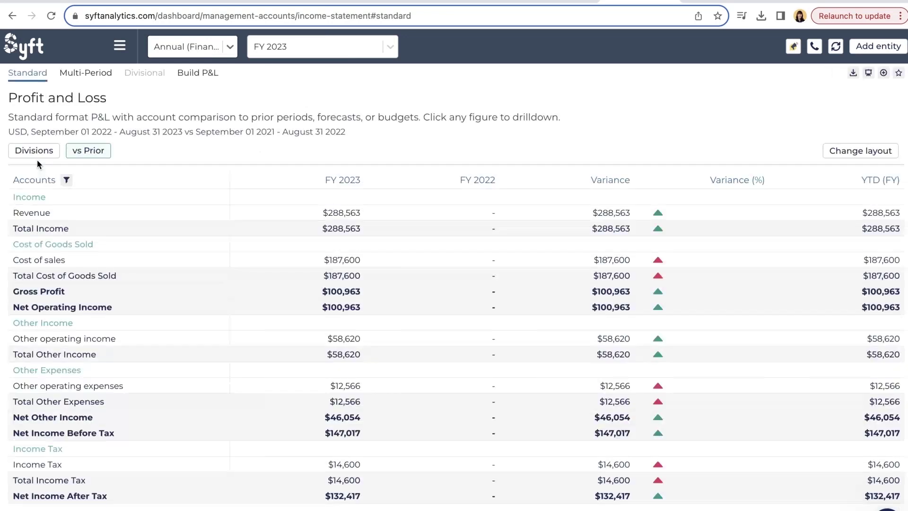
mouse_move(10, 160)
scroll(383, 265, down, 1)
scroll(383, 266, up, 1)
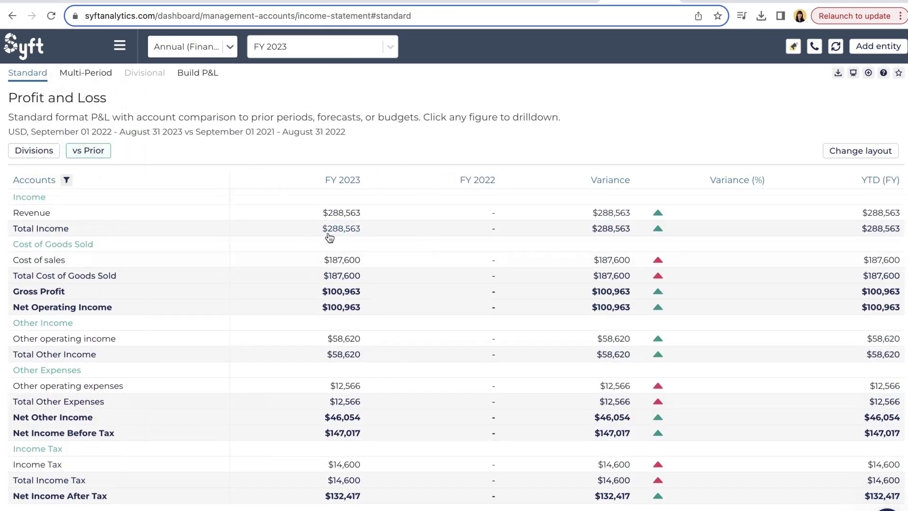